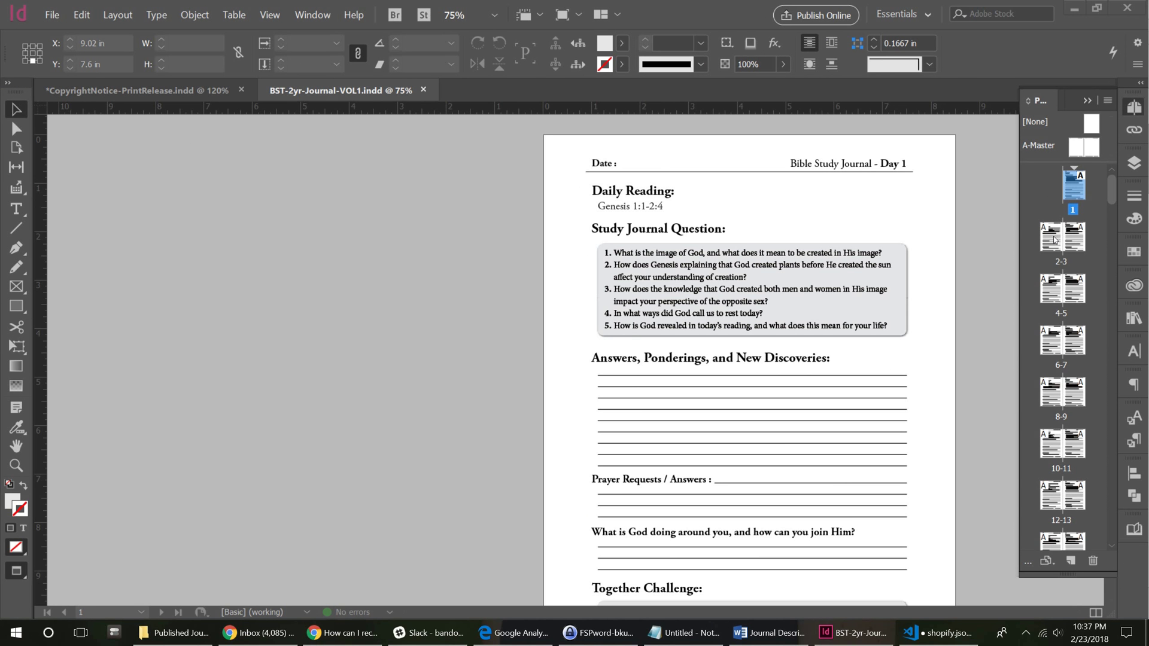
Step: Set Document Setup's Start Page # to 2 and select page 2 in the Pages panel
{"action": "left_click", "coordinate": [52, 17]}
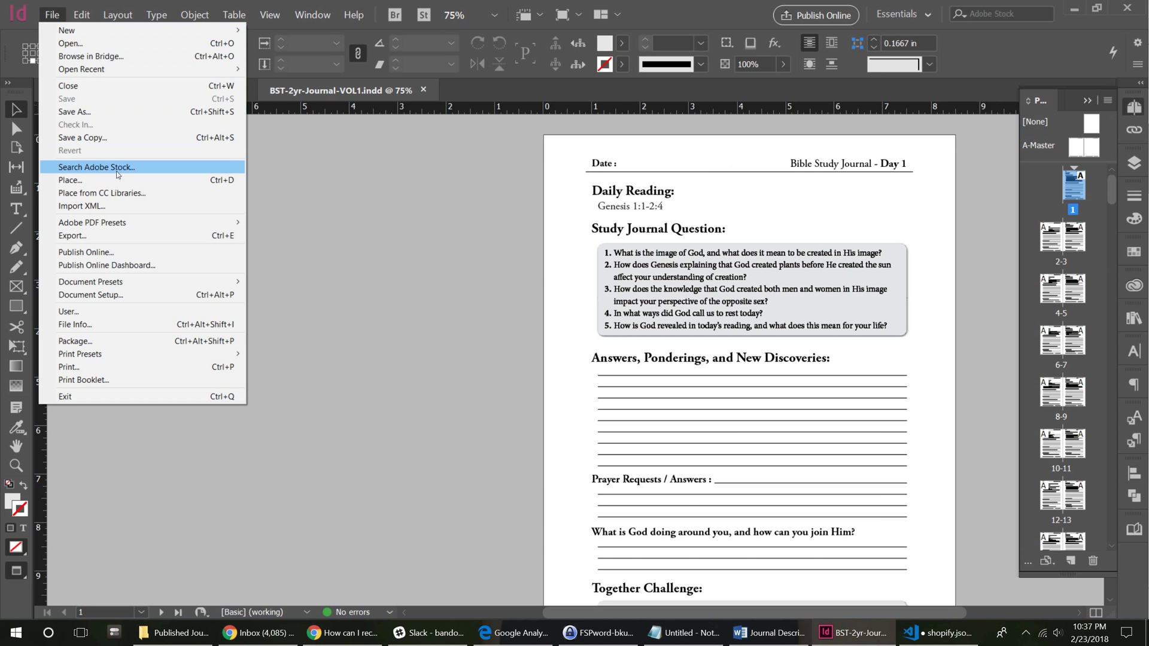
{"action": "left_click", "coordinate": [99, 294]}
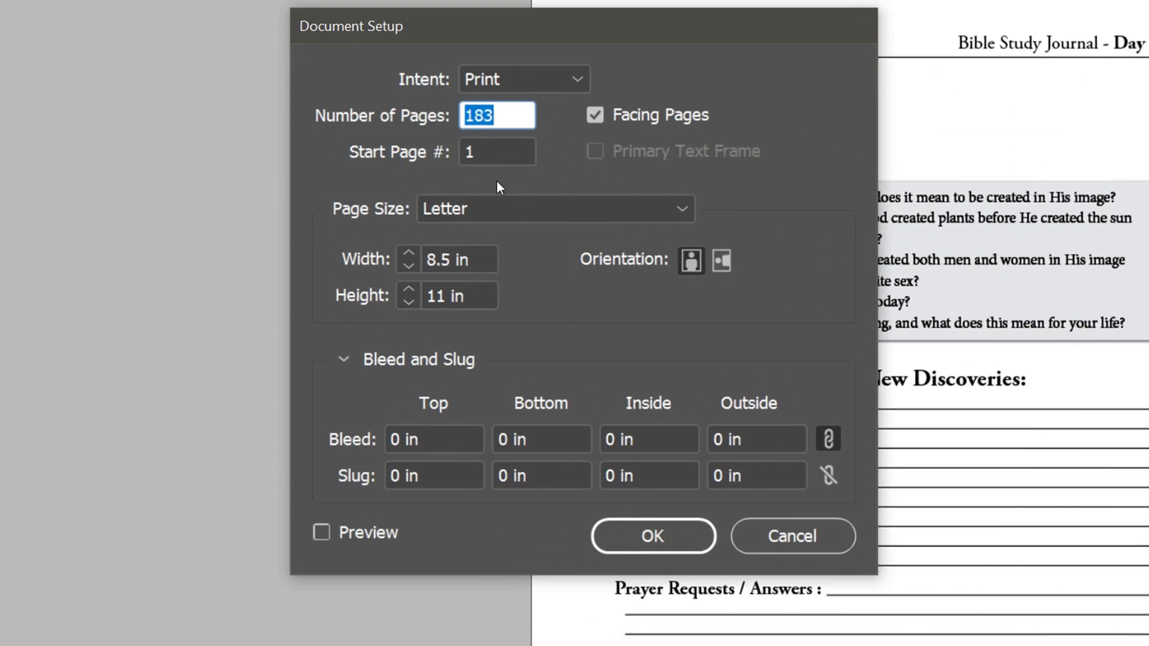
{"action": "key", "text": "Tab"}
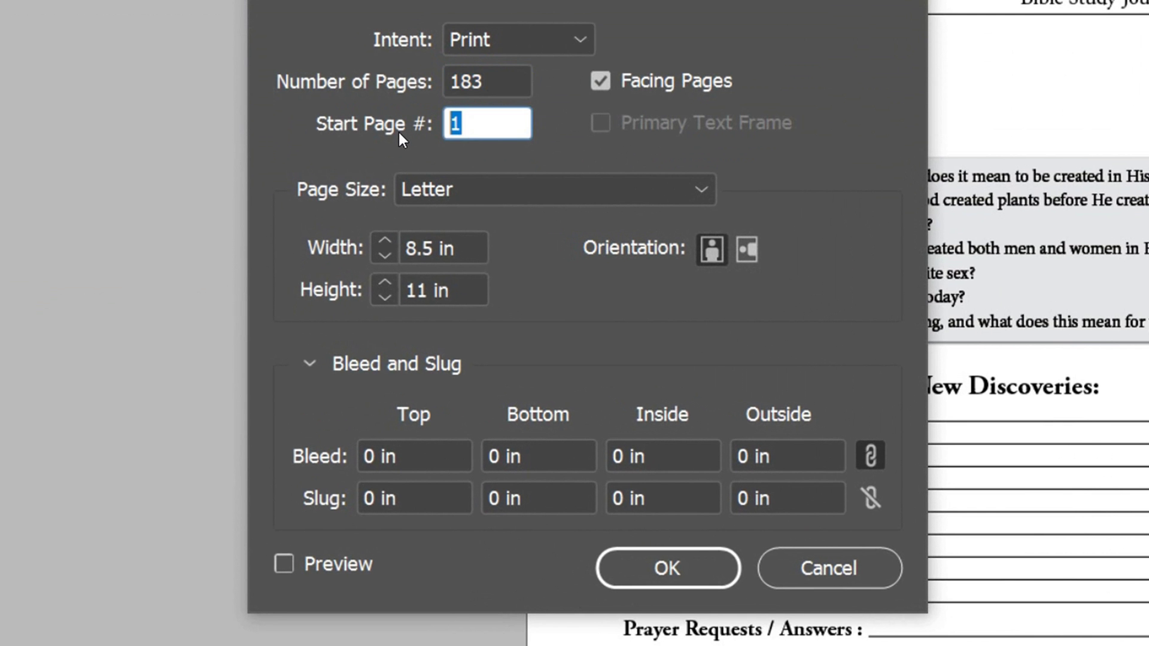
{"action": "type", "text": "2"}
{"action": "left_click", "coordinate": [677, 564]}
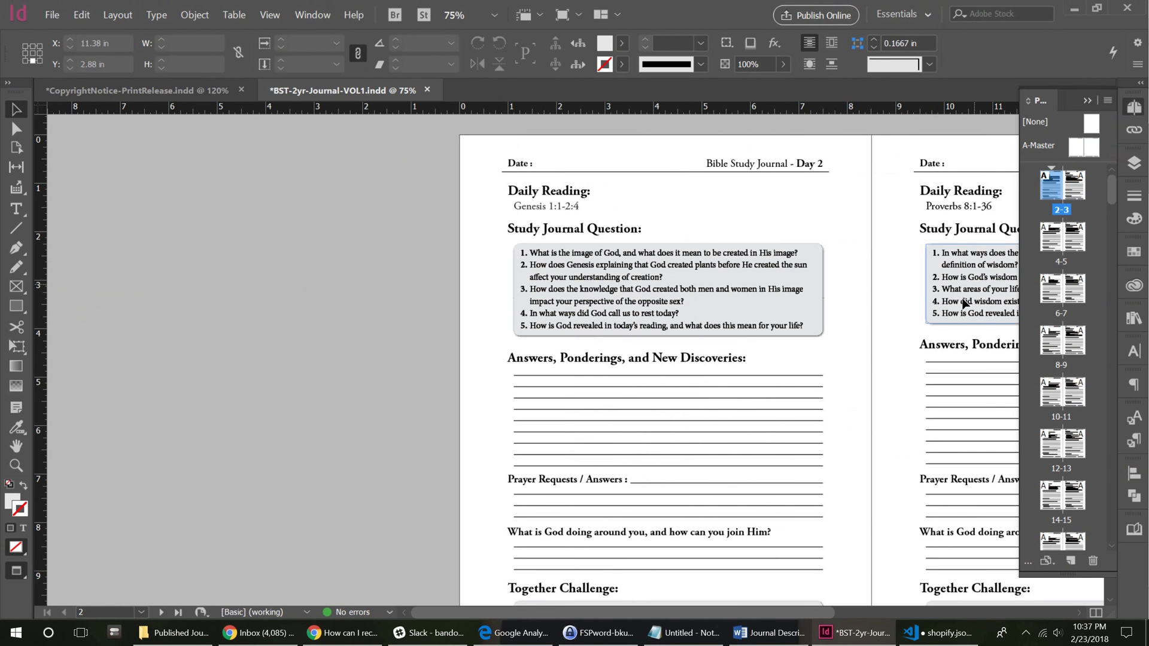
{"action": "left_click_drag", "start_coordinate": [654, 616], "coordinate": [781, 611]}
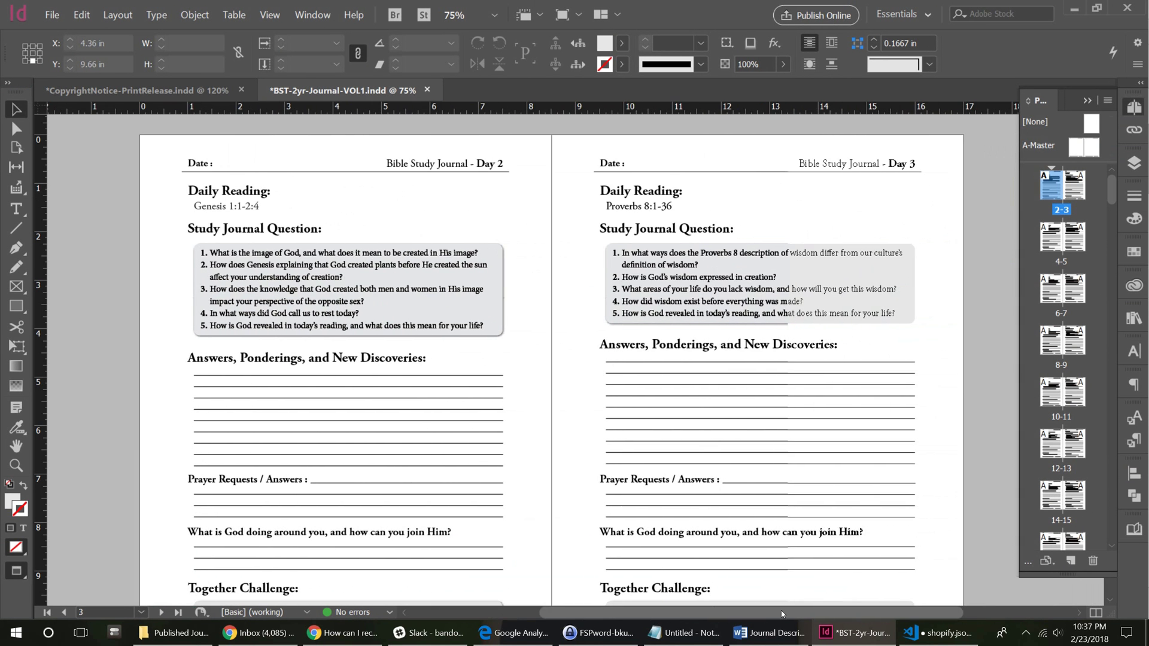
{"action": "left_click", "coordinate": [1046, 192]}
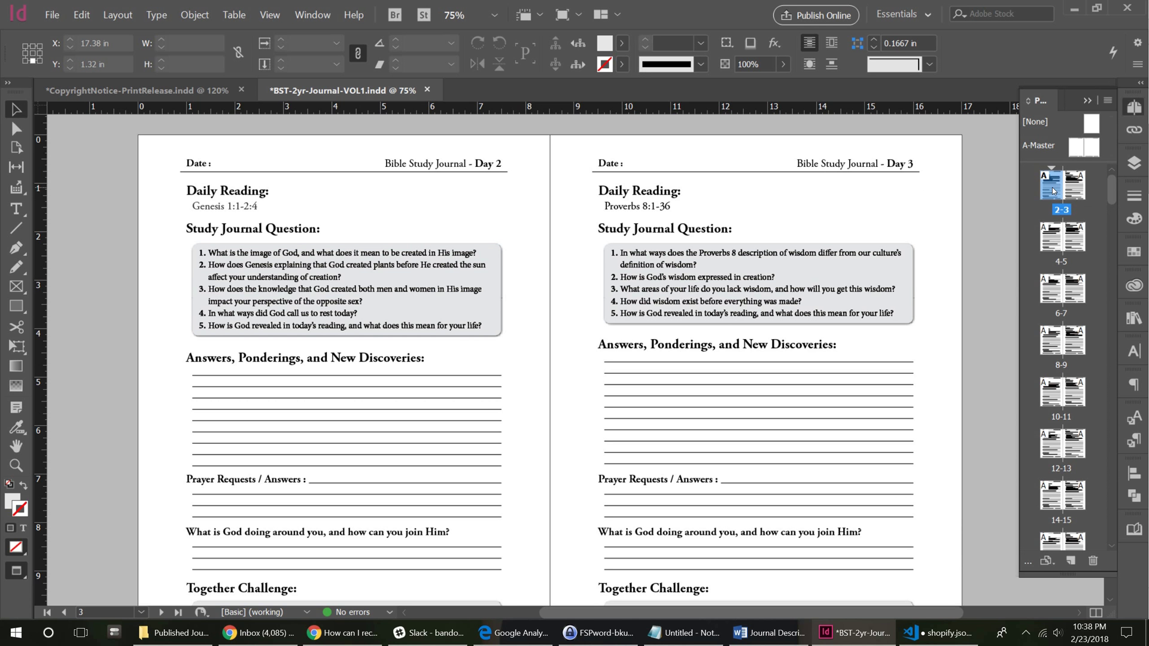
Step: Select all spreads through page 184 and turn off Allow Selected Spreads to Shuffle
{"action": "left_click_drag", "start_coordinate": [1114, 193], "coordinate": [1114, 542]}
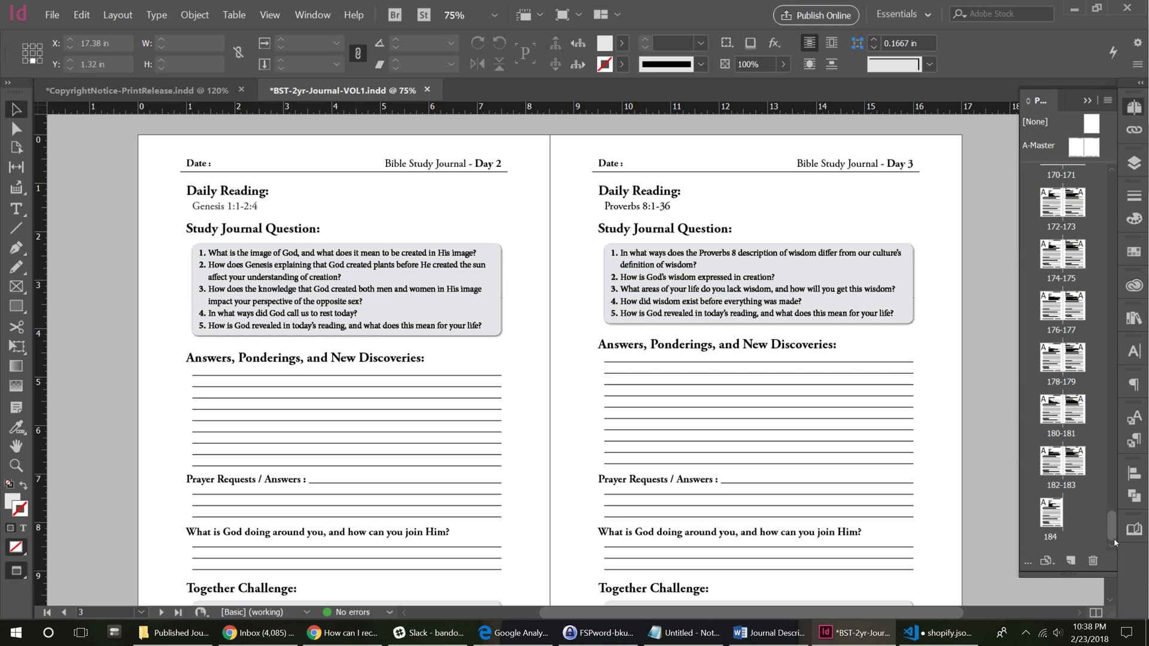
{"action": "left_click", "coordinate": [1053, 522], "text": "shift"}
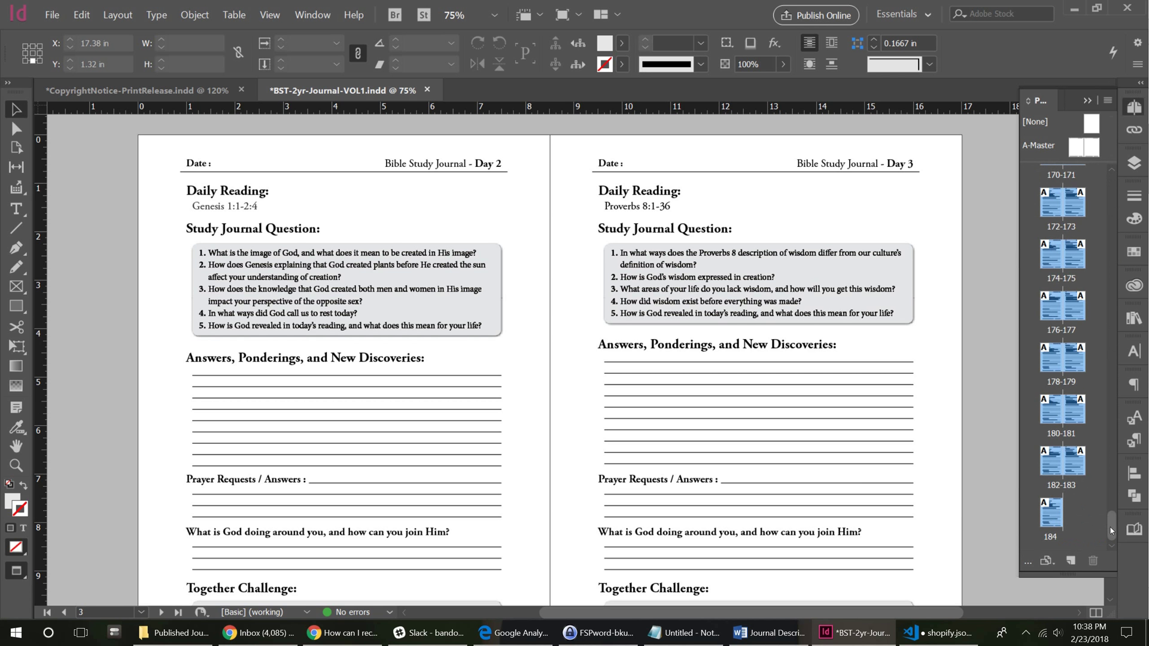
{"action": "left_click_drag", "start_coordinate": [1111, 526], "coordinate": [1111, 188]}
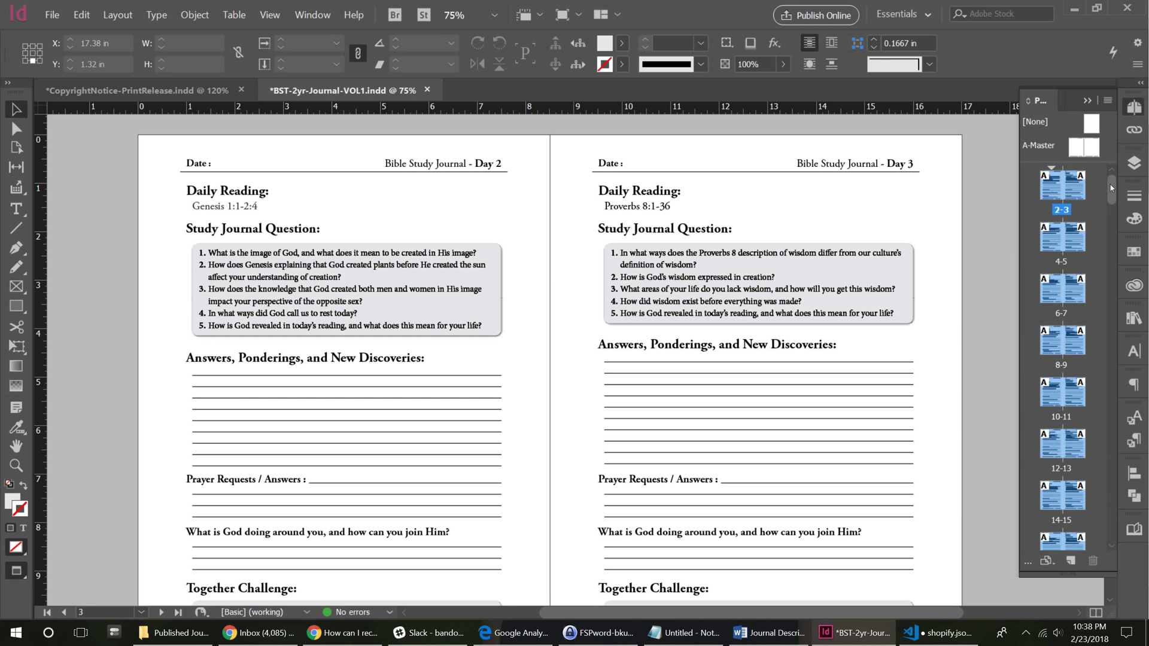
{"action": "left_click", "coordinate": [1108, 102]}
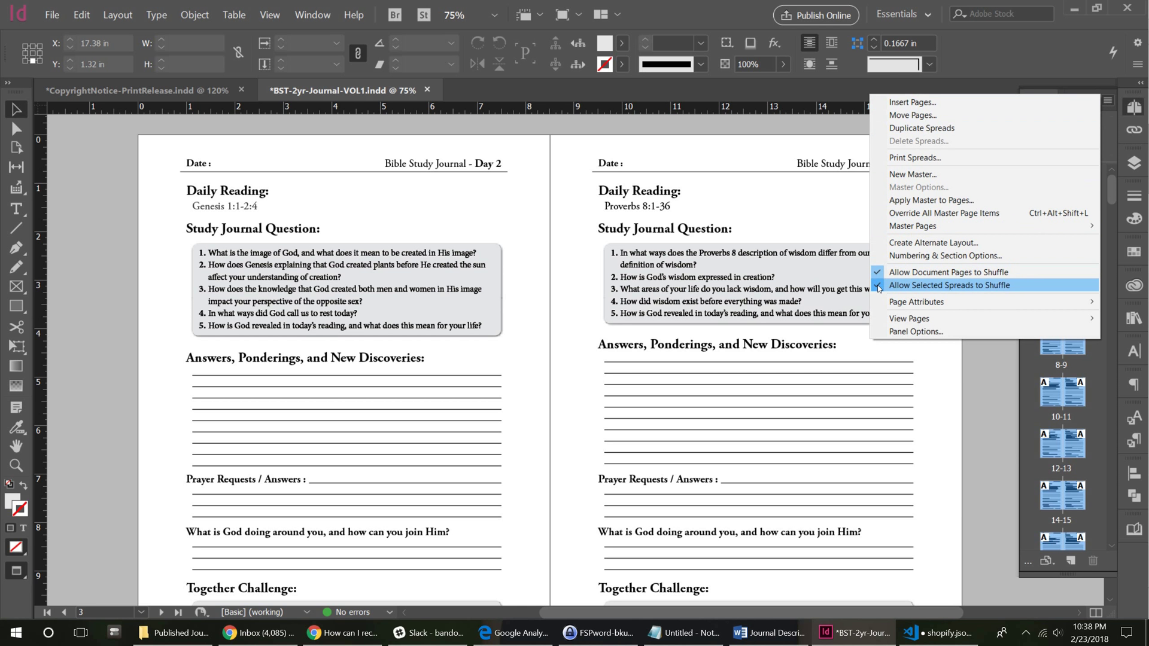
{"action": "left_click", "coordinate": [878, 288]}
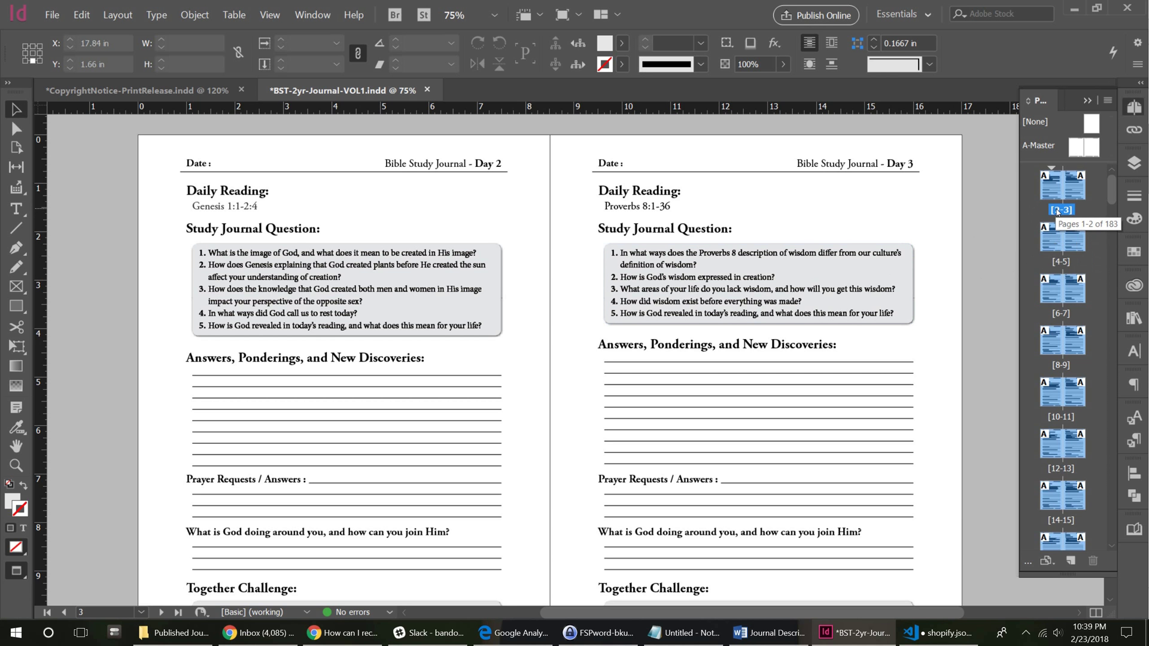
Step: Change the document's Start Page # to 1 in Document Setup
{"action": "left_click", "coordinate": [52, 14]}
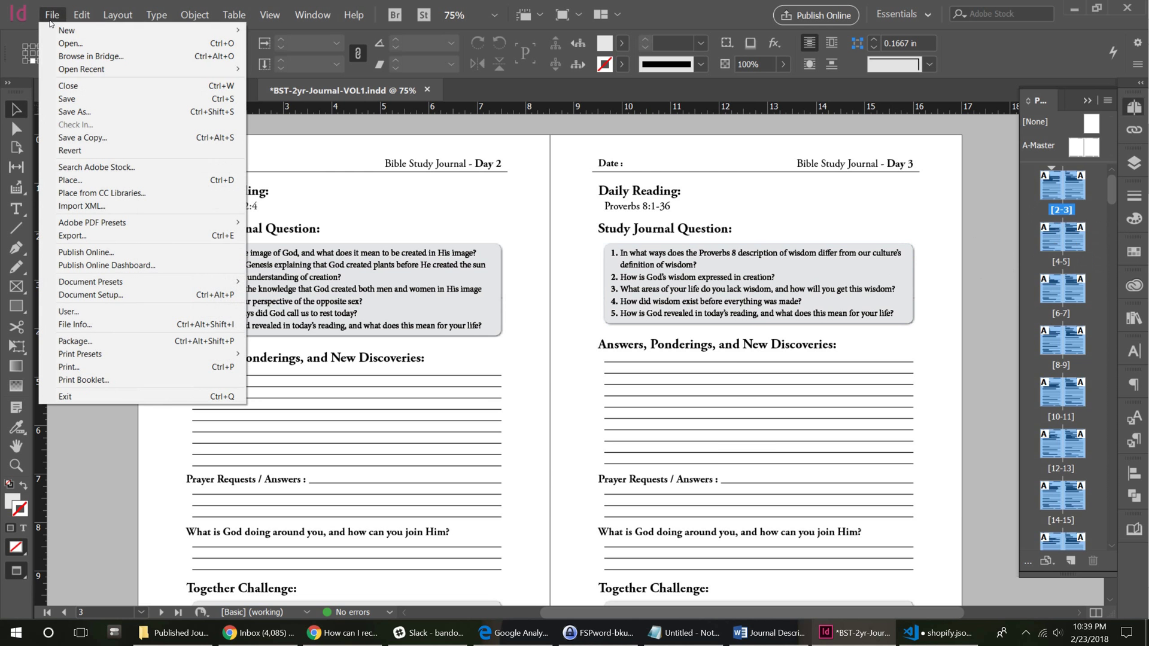
{"action": "left_click", "coordinate": [125, 296]}
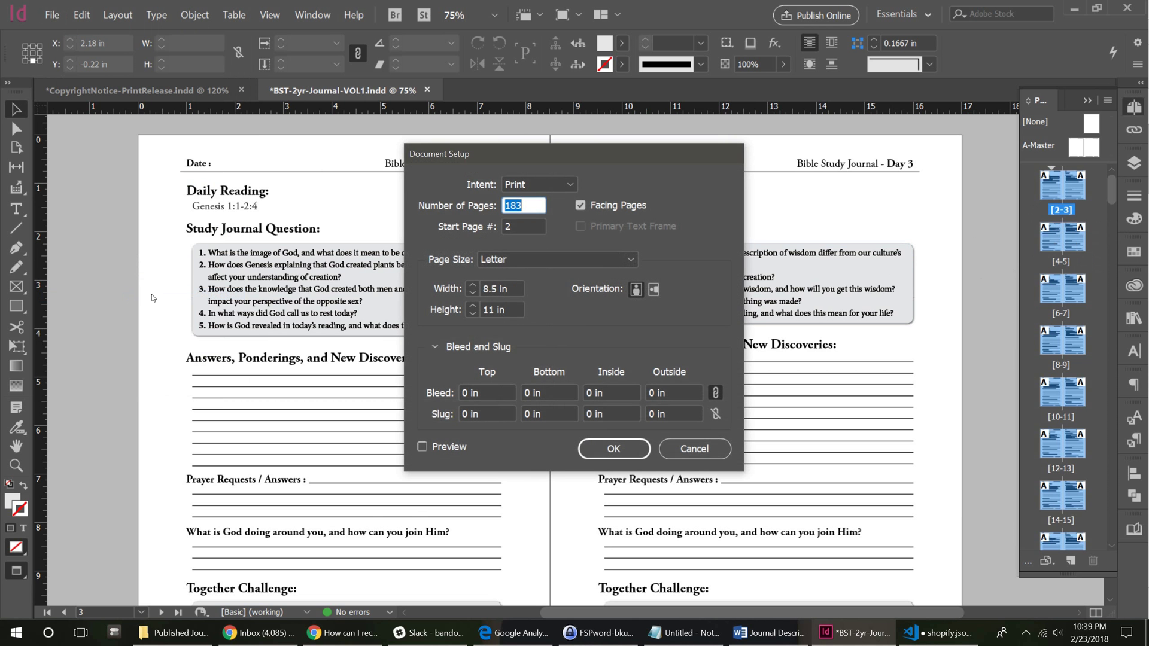
{"action": "left_click", "coordinate": [508, 226]}
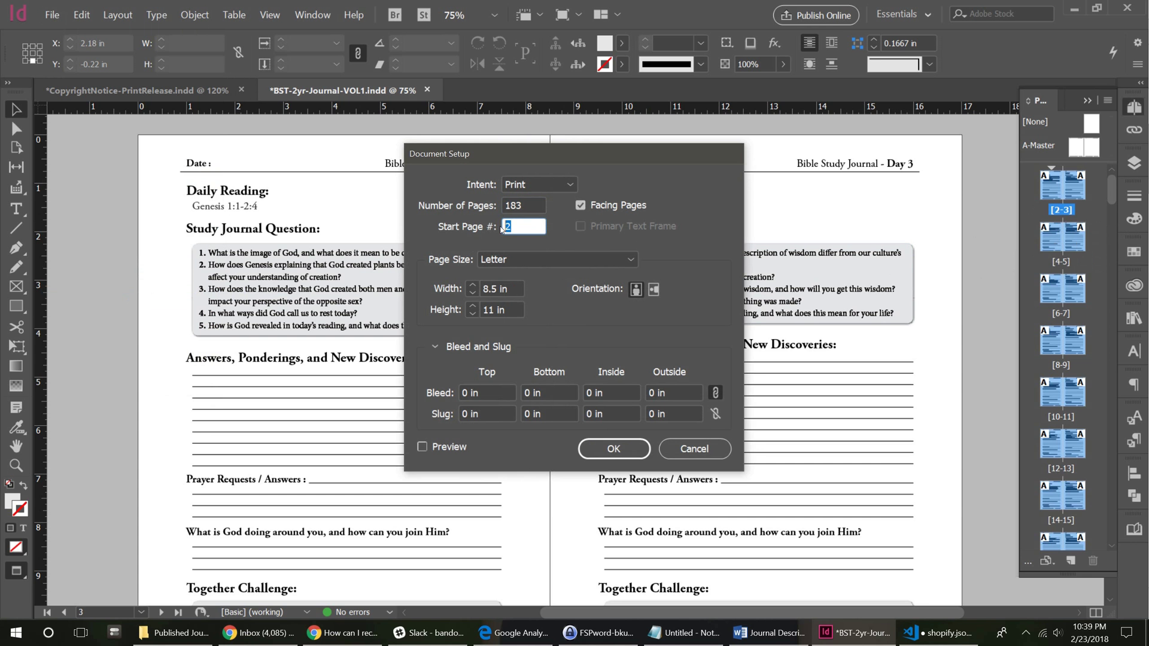
{"action": "type", "text": "1"}
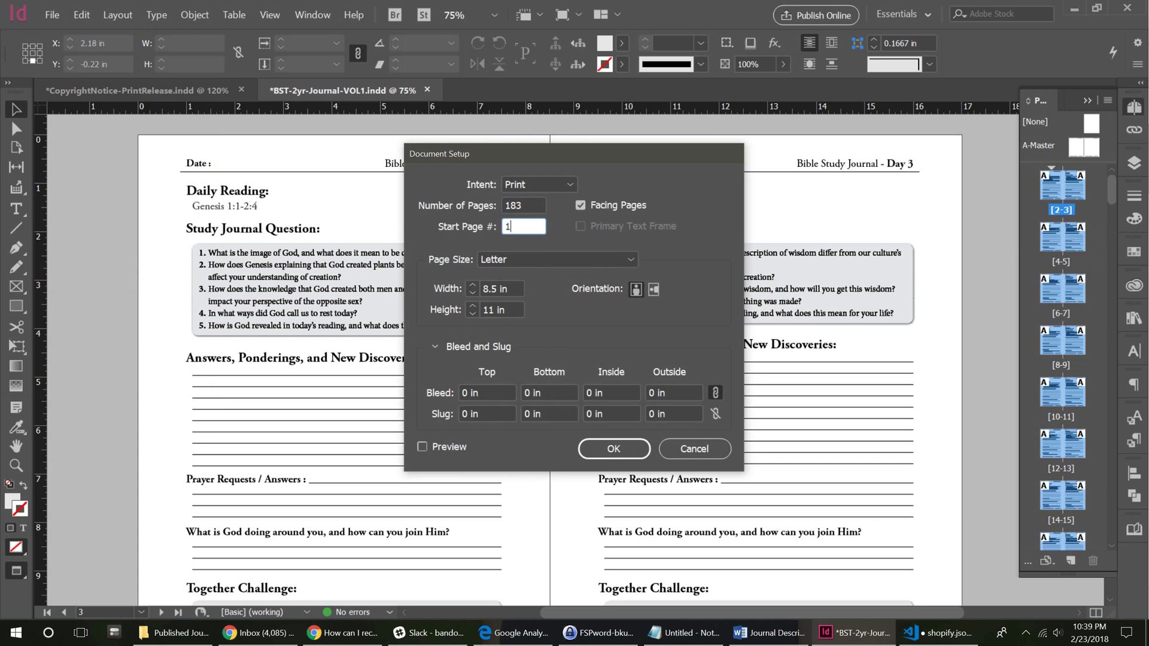
{"action": "left_click", "coordinate": [626, 455]}
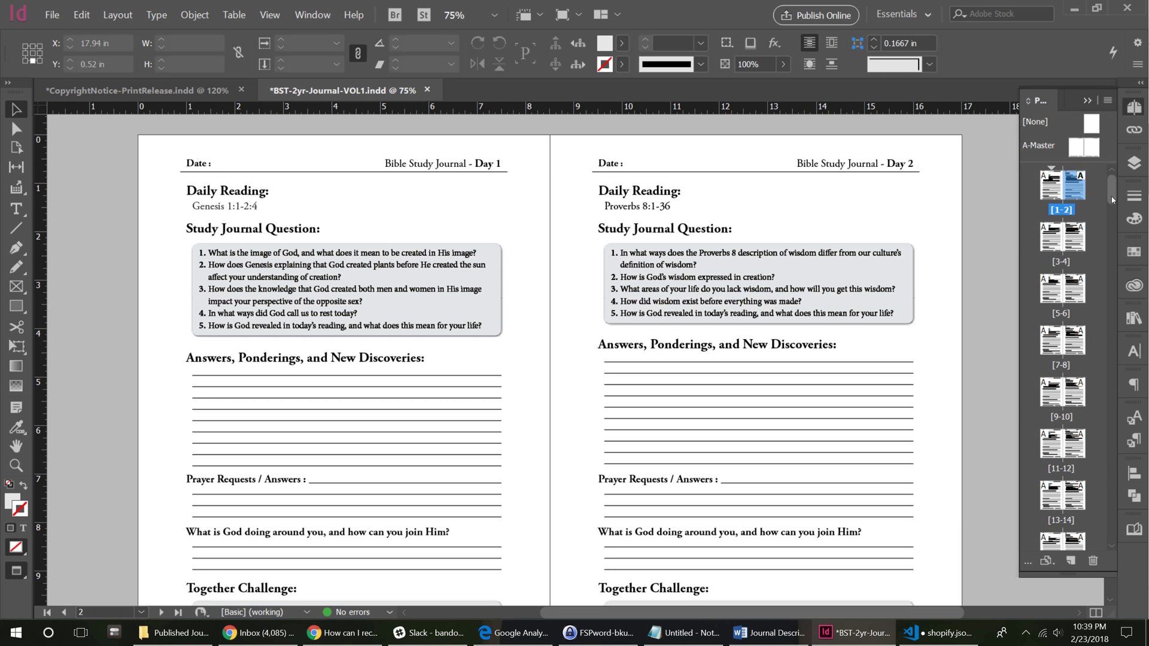
Step: Check the renumbering by jumping to page 183, then back to the Day 1–2 spread
{"action": "left_click_drag", "start_coordinate": [1113, 199], "coordinate": [1114, 542]}
{"action": "left_click", "coordinate": [1062, 522]}
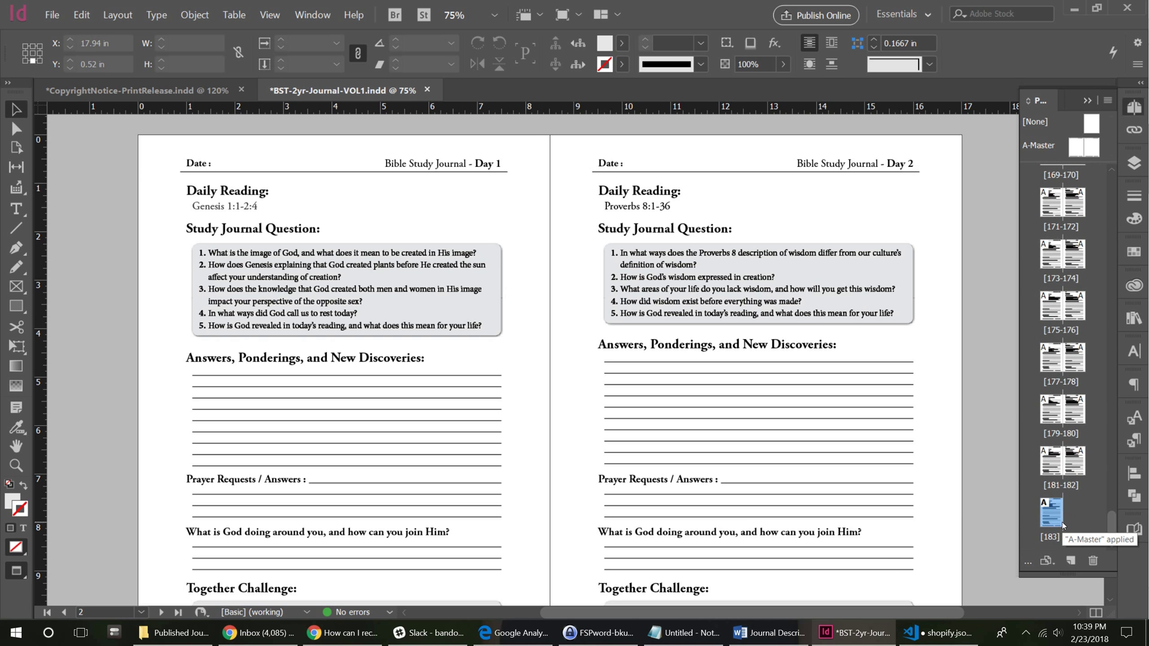
{"action": "double_click", "coordinate": [1051, 513]}
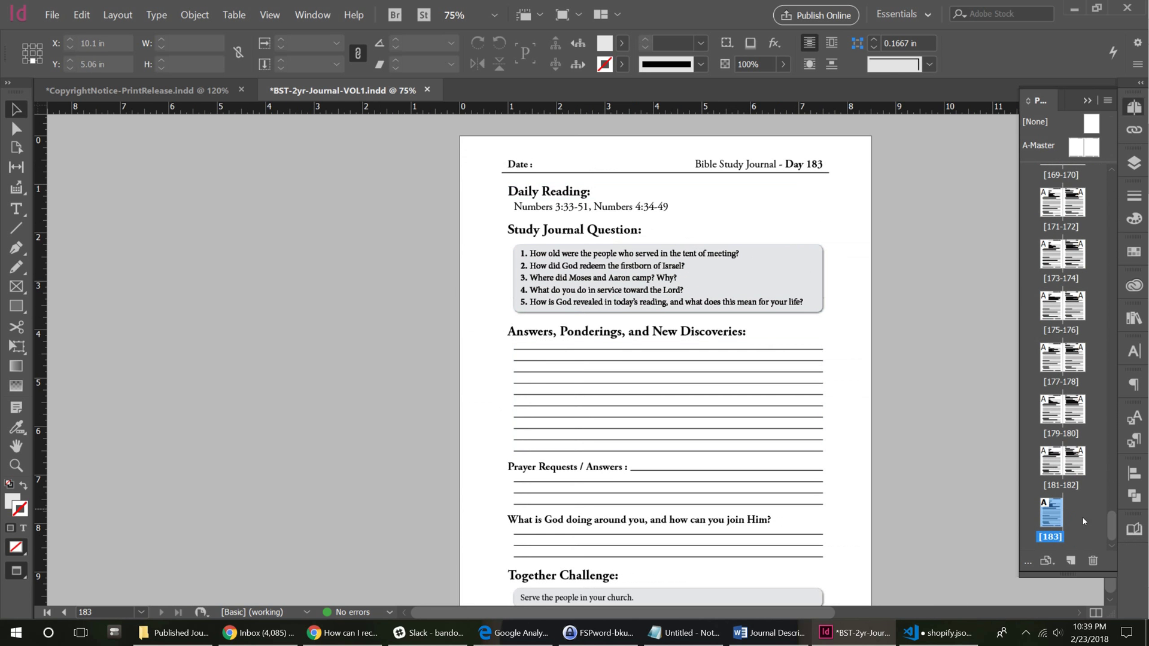
{"action": "left_click_drag", "start_coordinate": [1111, 534], "coordinate": [1082, 180]}
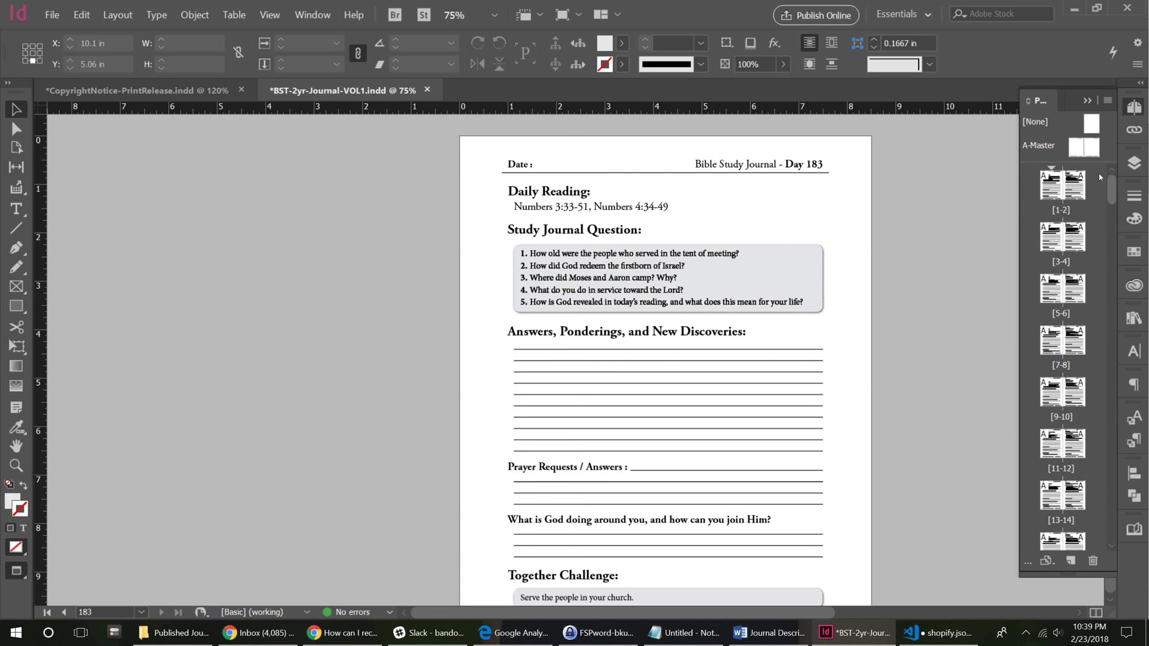
{"action": "double_click", "coordinate": [1076, 184]}
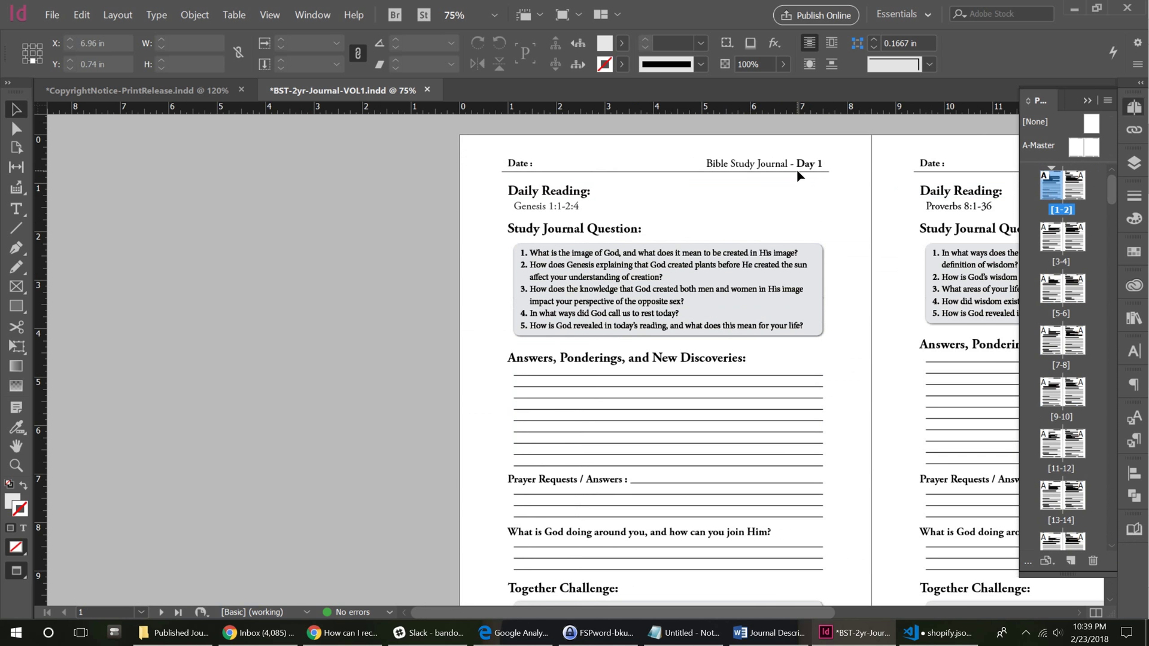
{"action": "left_click_drag", "start_coordinate": [758, 610], "coordinate": [888, 563]}
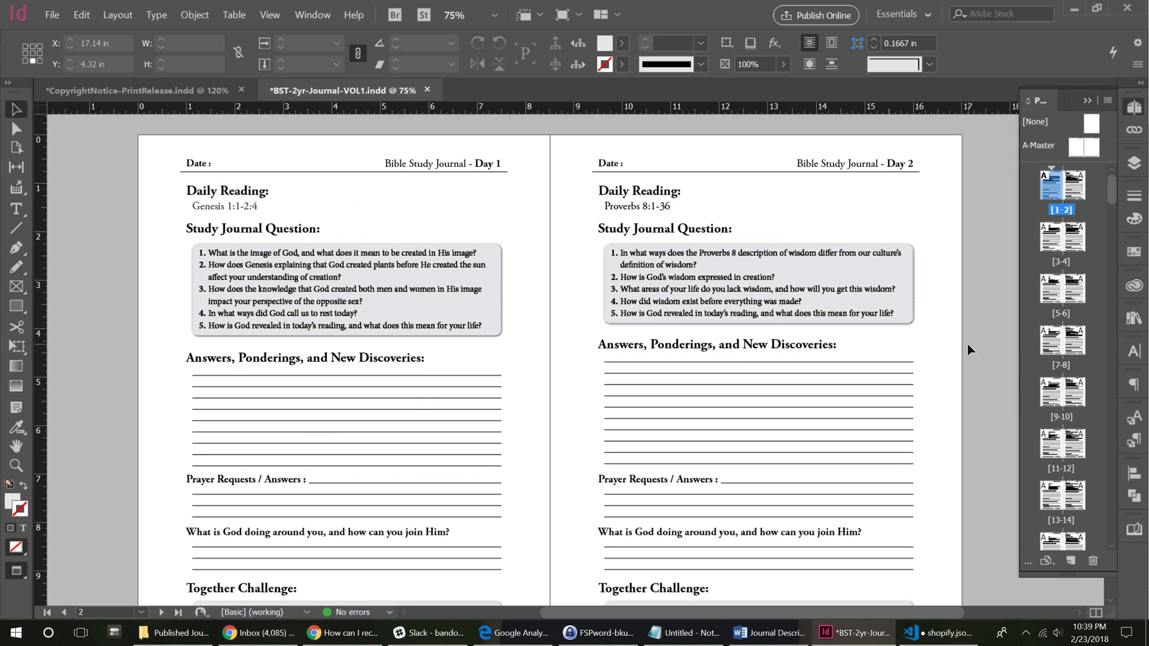
Step: Show the StudyJournal-Vol1-Print book panel and dismiss its flyout menu unchanged
{"action": "left_click", "coordinate": [1140, 538]}
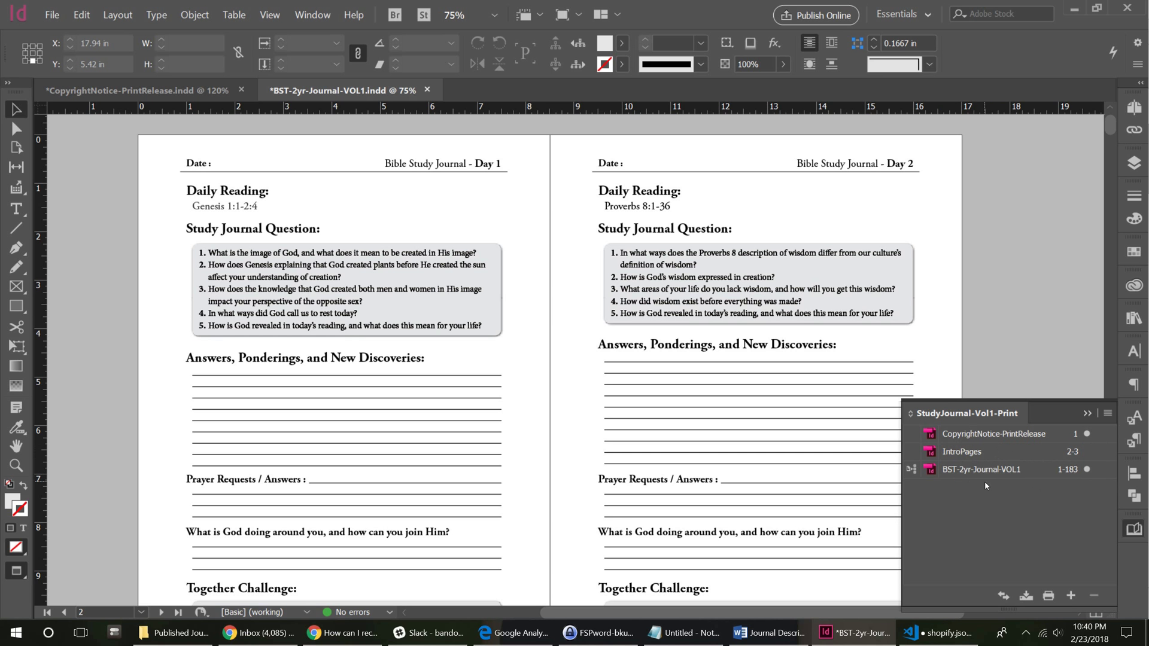
{"action": "left_click", "coordinate": [1108, 413]}
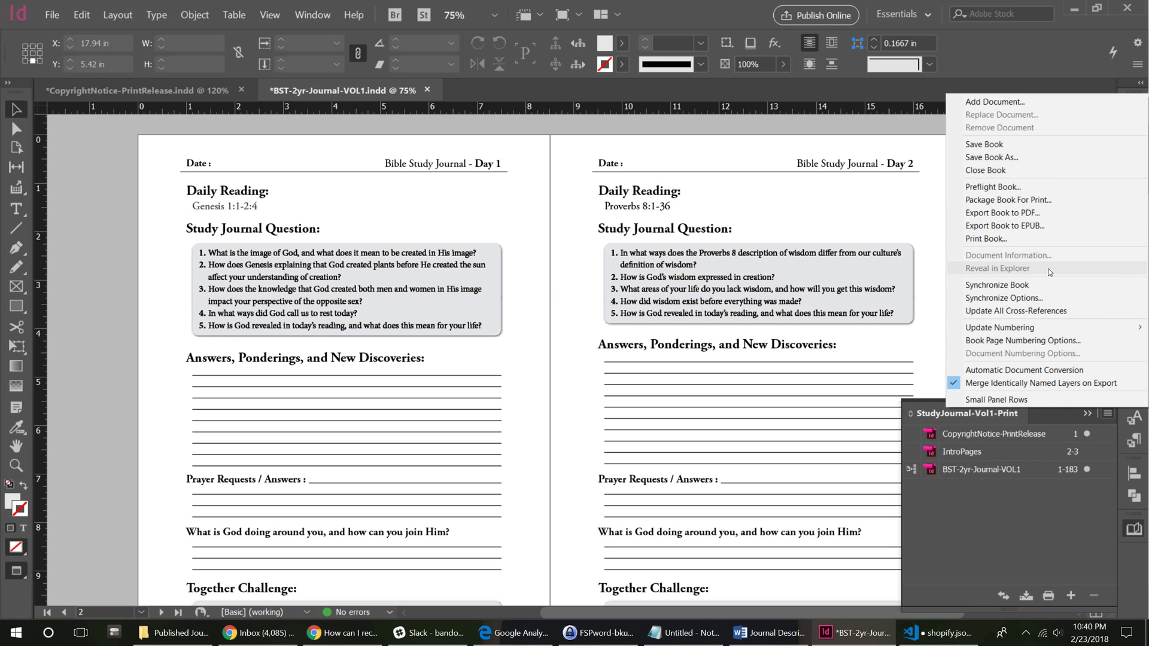
{"action": "left_click", "coordinate": [1028, 501]}
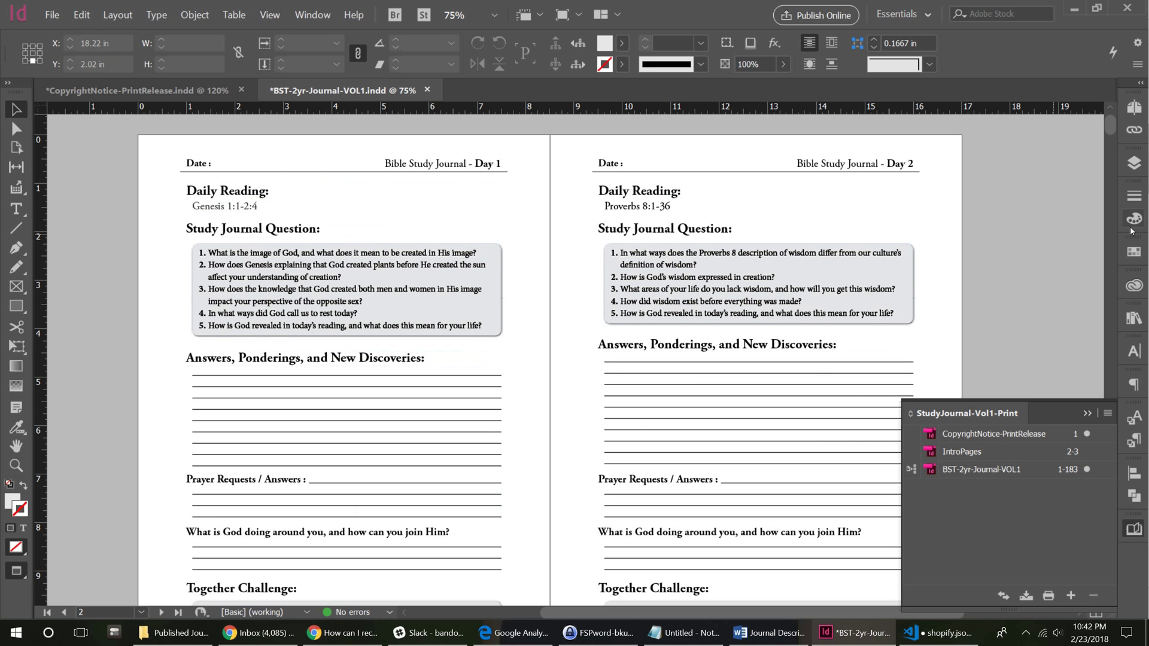
Step: Swap the Book panel for the Pages panel and scroll its spread thumbnails
{"action": "left_click", "coordinate": [1135, 108]}
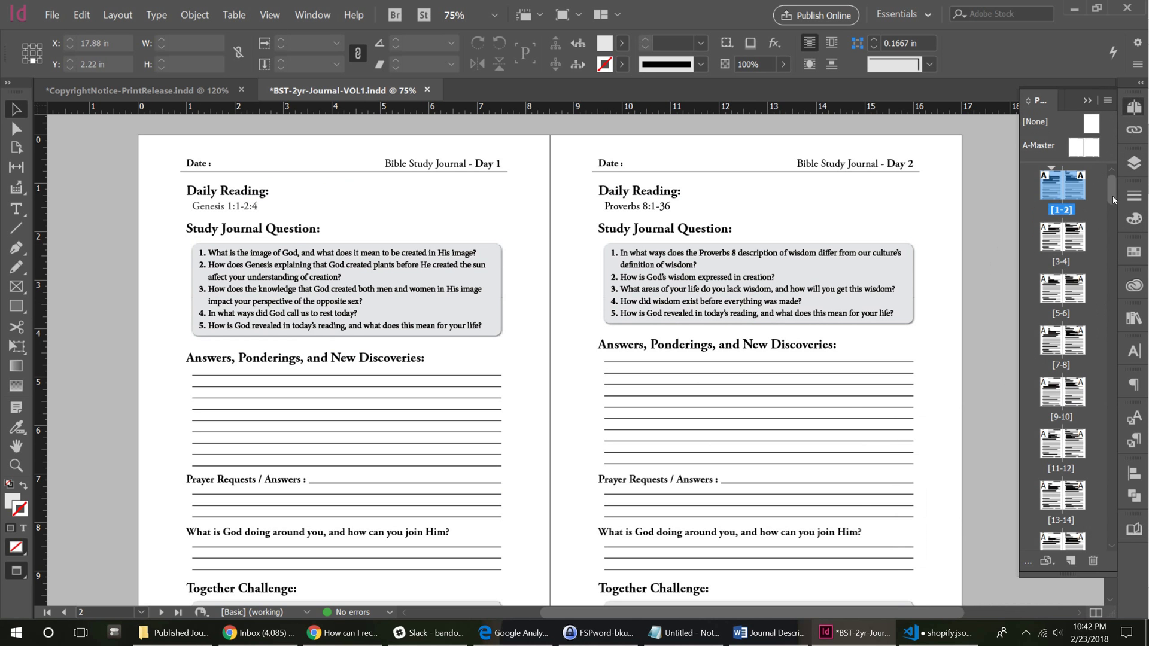
{"action": "left_click_drag", "start_coordinate": [1112, 196], "coordinate": [1114, 163]}
Step: Show the Scripts panel via Window > Utilities > Scripts
{"action": "left_click", "coordinate": [314, 17]}
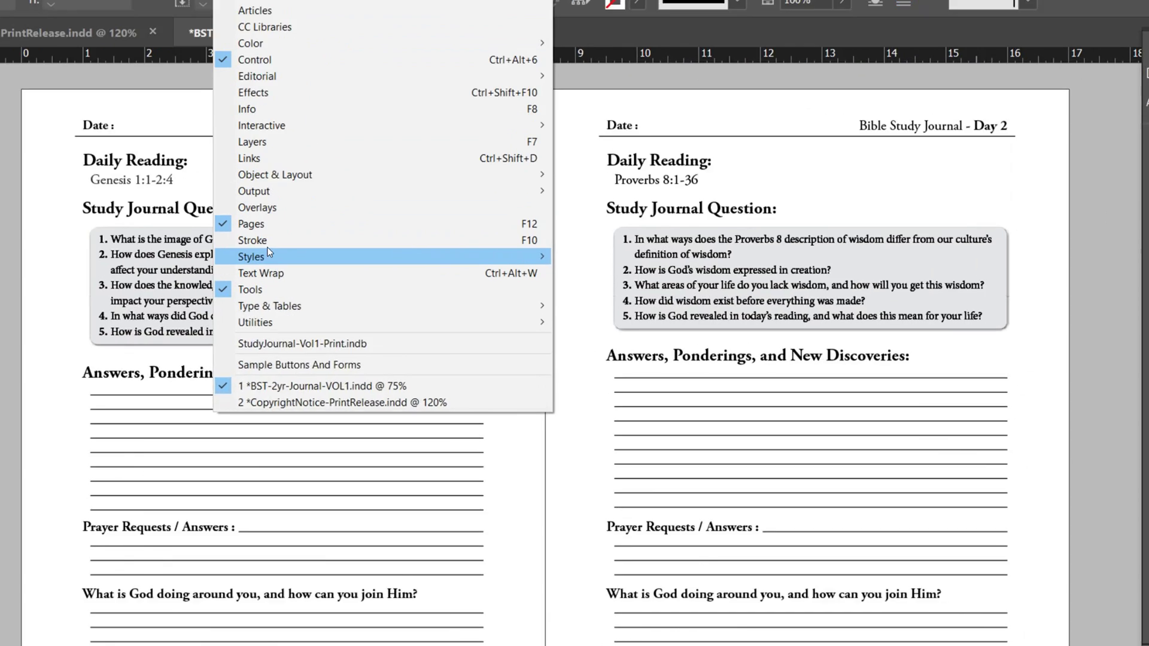
{"action": "mouse_move", "coordinate": [335, 267]}
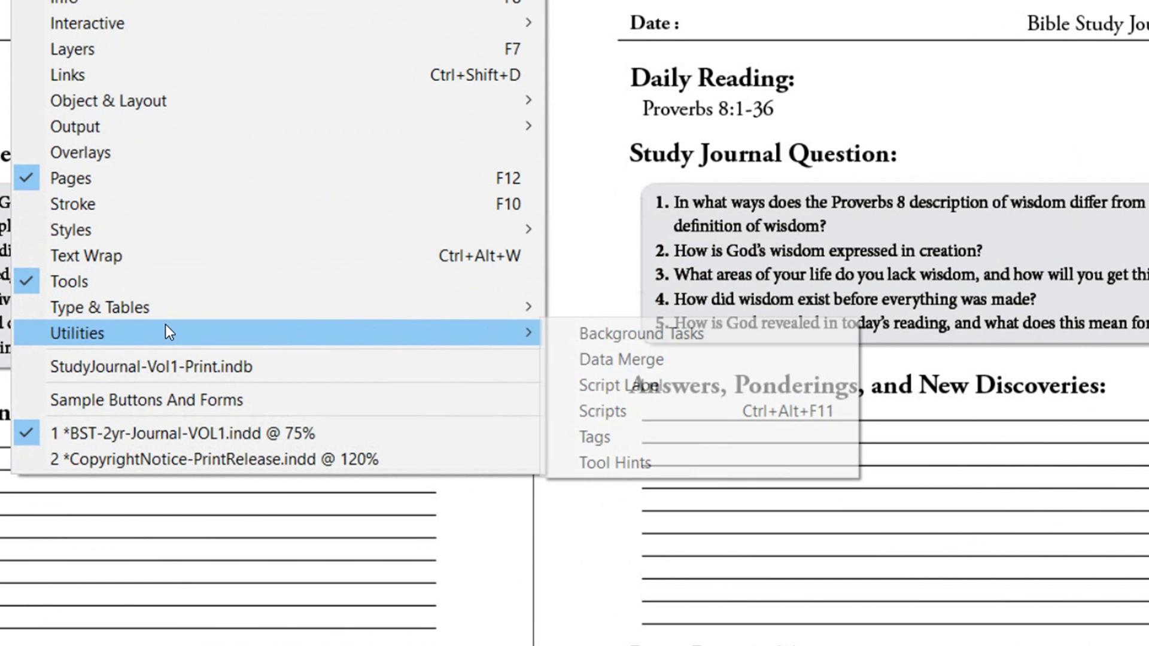
{"action": "mouse_move", "coordinate": [526, 332]}
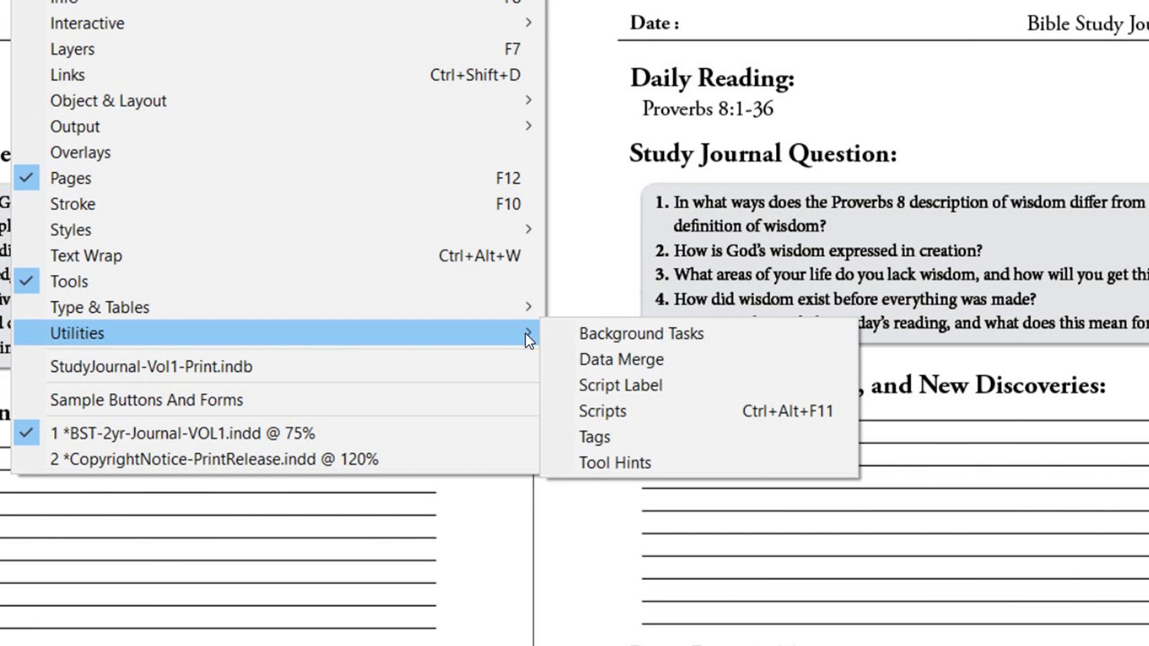
{"action": "left_click", "coordinate": [609, 412]}
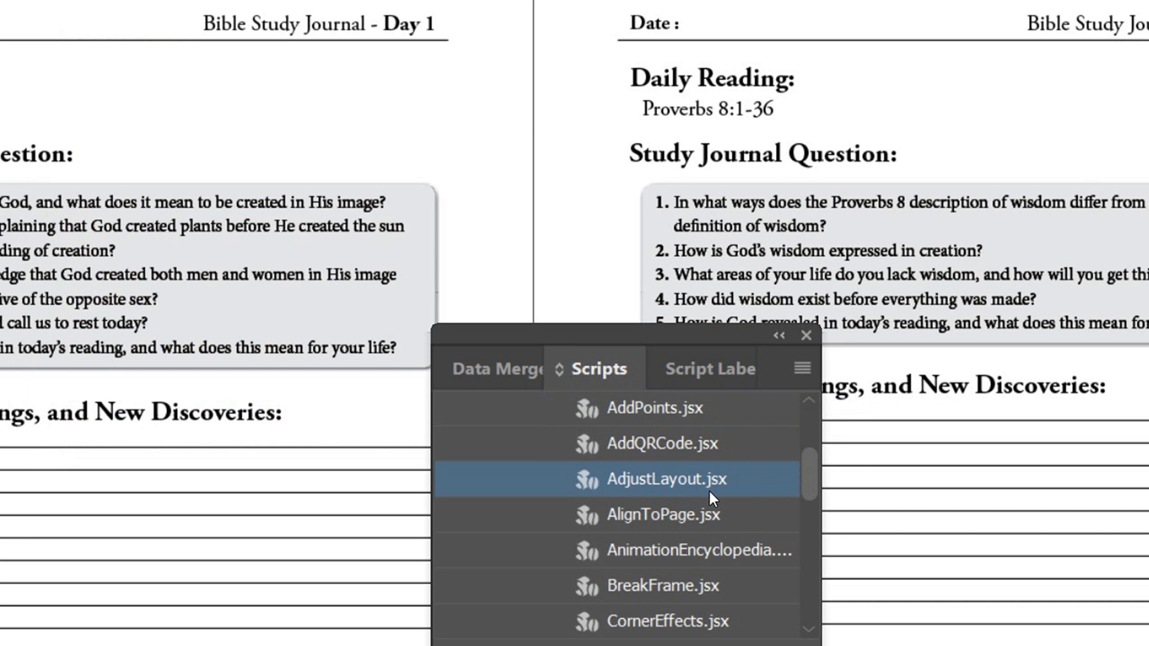
Step: Run AdjustLayout.jsx, changing even-page horizontal from -12 to -18 pt and odd-page to 18 pt
{"action": "double_click", "coordinate": [609, 478]}
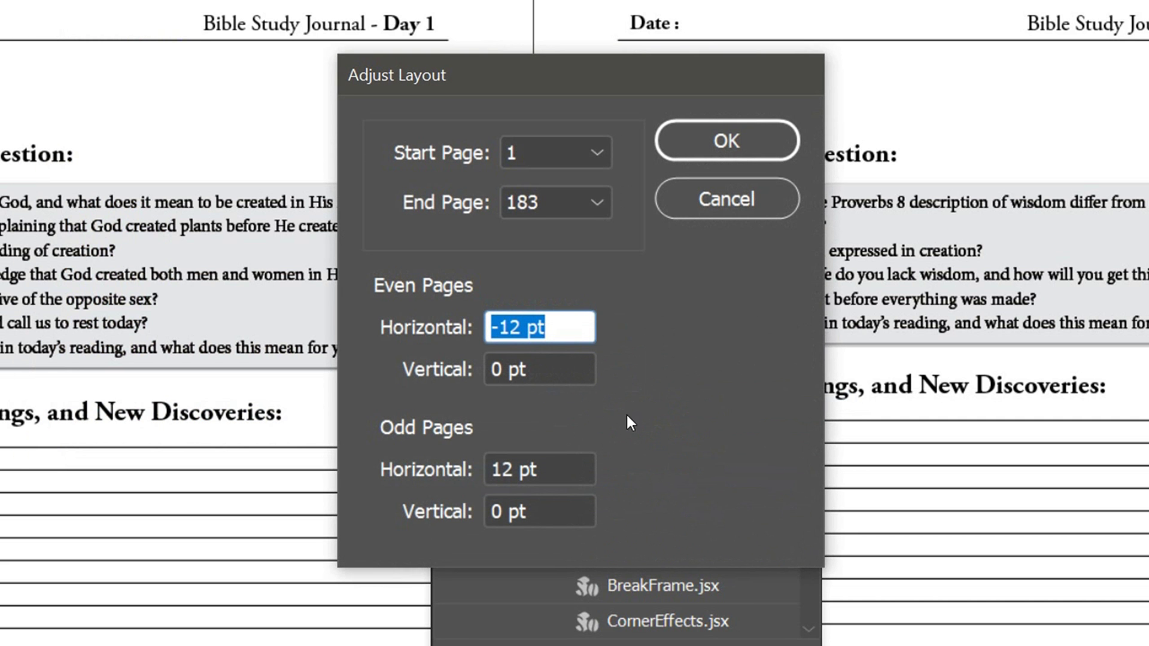
{"action": "left_click", "coordinate": [520, 332]}
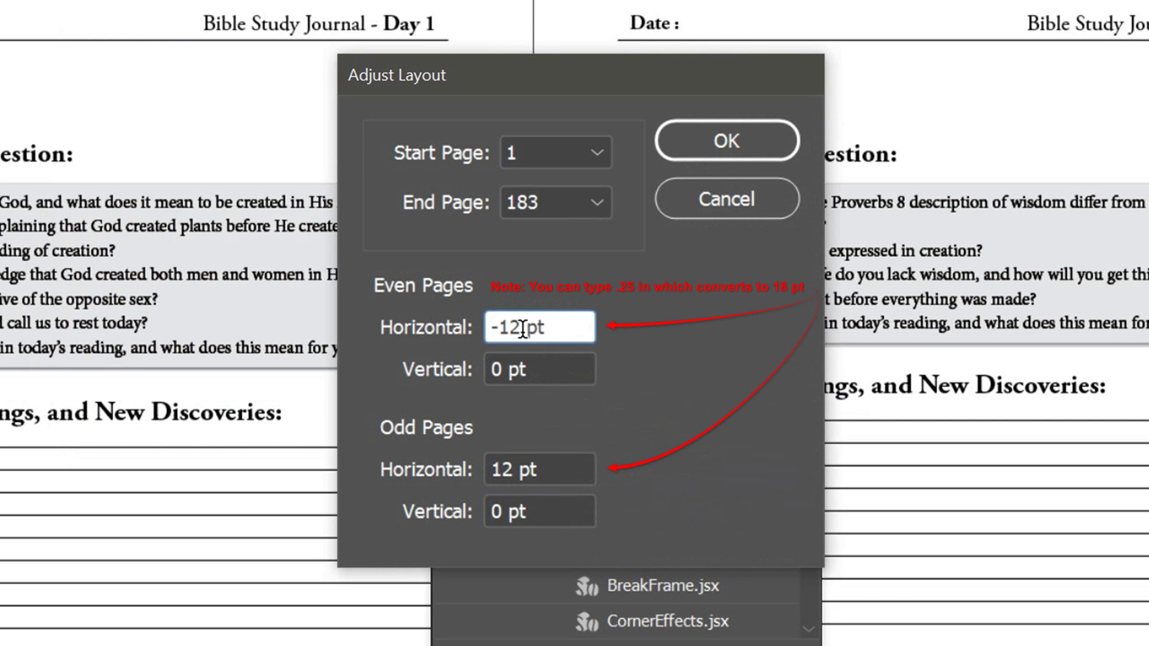
{"action": "left_click_drag", "start_coordinate": [523, 328], "coordinate": [511, 328]}
{"action": "type", "text": "8"}
{"action": "left_click", "coordinate": [507, 470]}
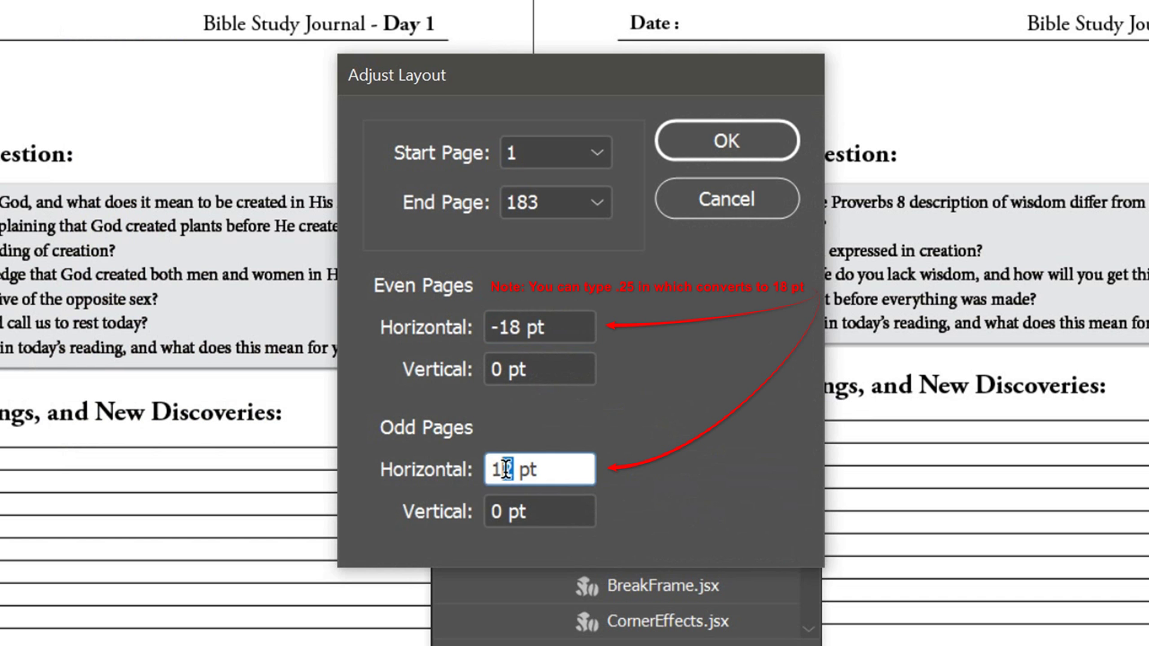
{"action": "left_click", "coordinate": [506, 469]}
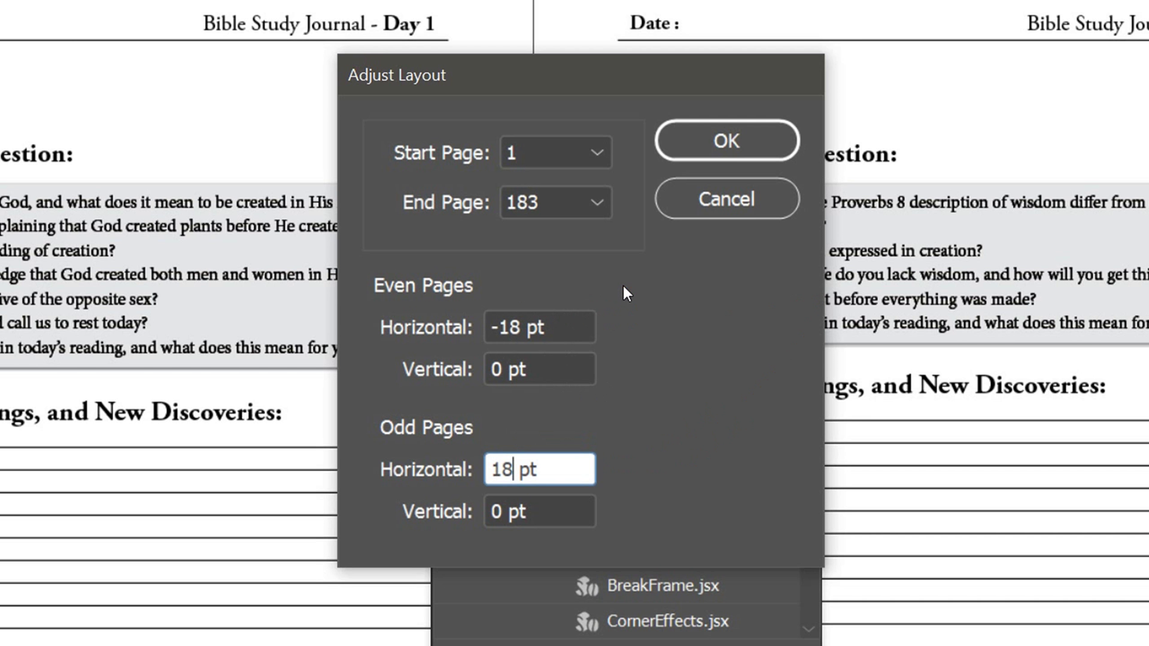
Step: Apply the Adjust Layout settings and check the Day 2 question box's new position
{"action": "left_click", "coordinate": [752, 146]}
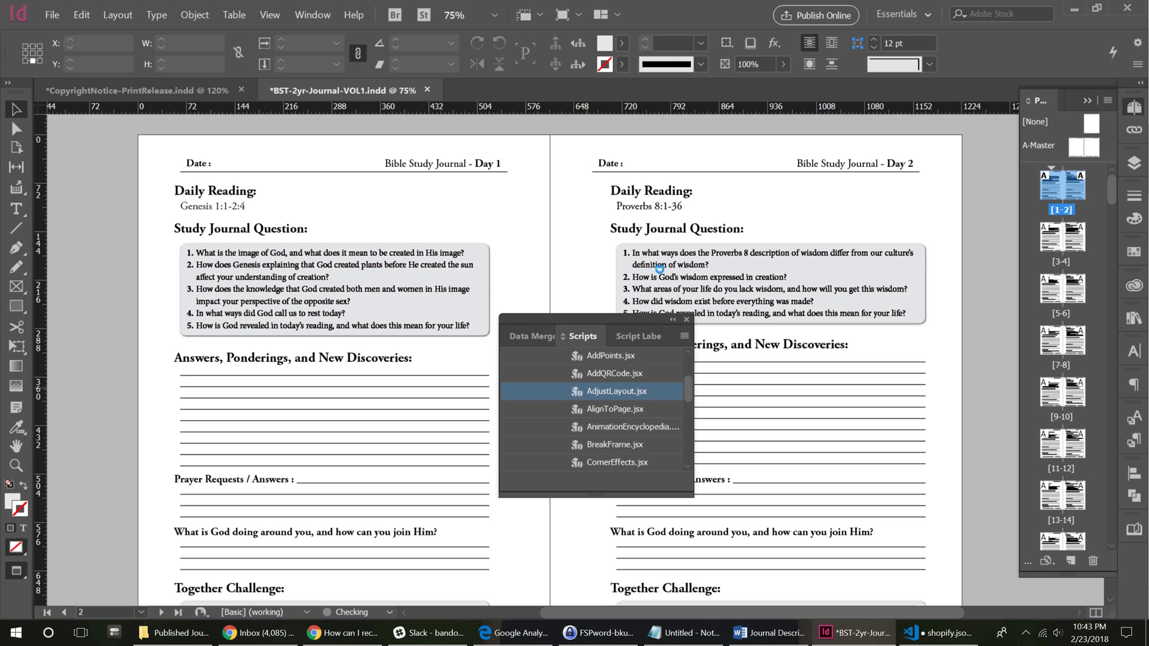
{"action": "left_click", "coordinate": [661, 272]}
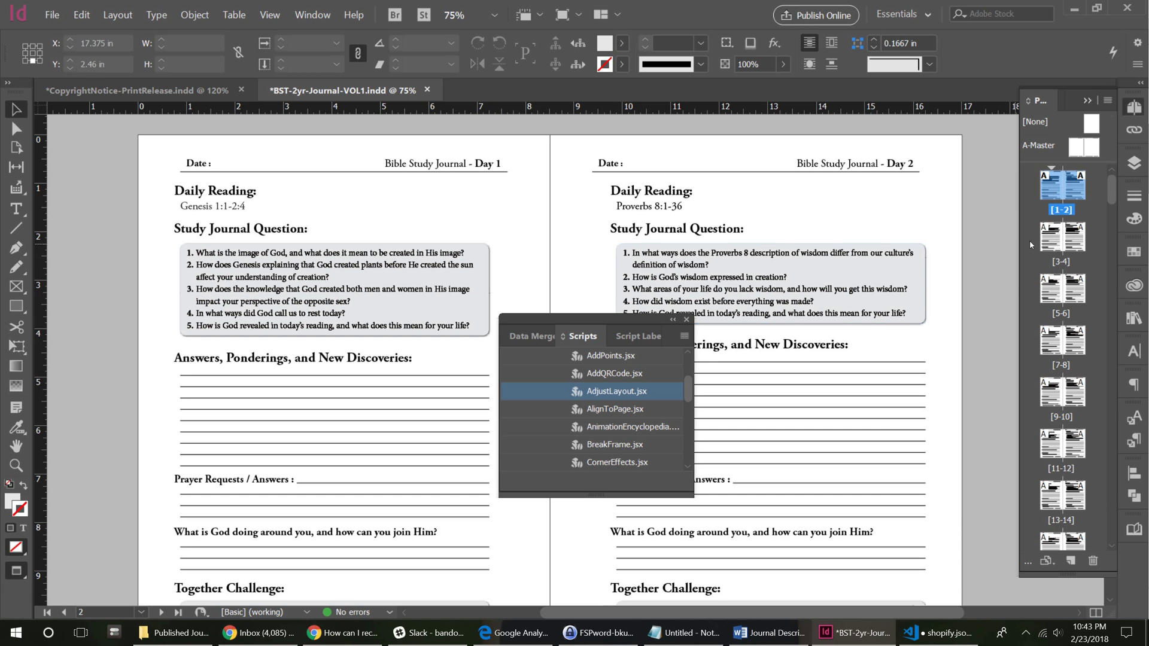
{"action": "left_click", "coordinate": [950, 260]}
Step: Close the Scripts panel, then expand and collapse the Book panel's document list
{"action": "left_click", "coordinate": [688, 320]}
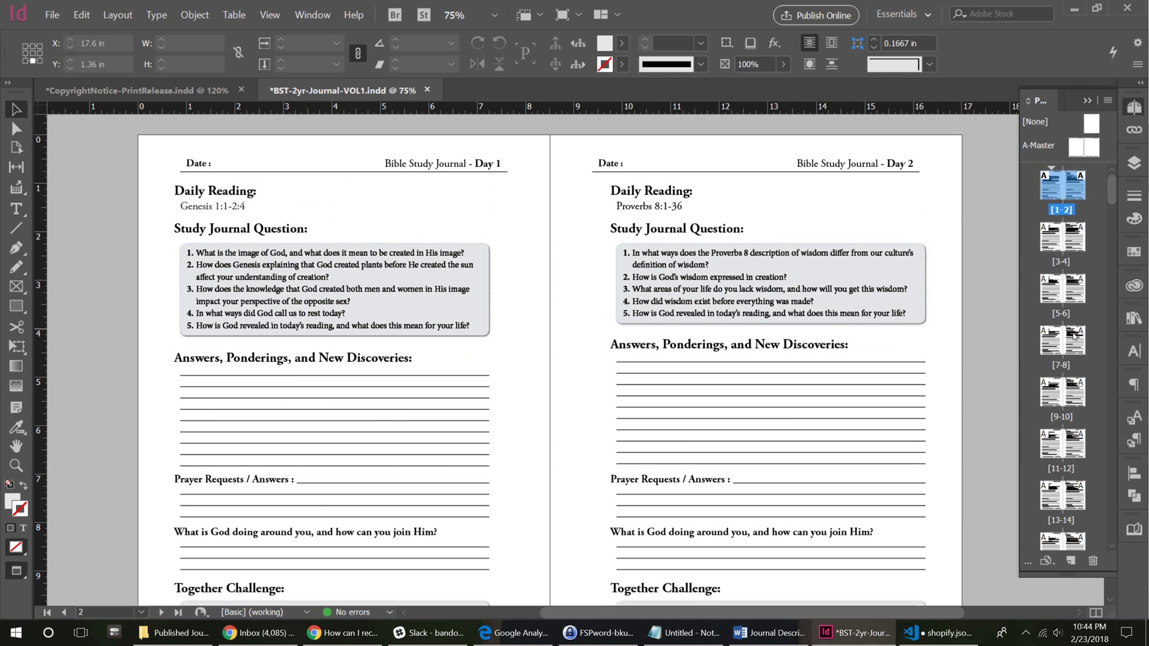
{"action": "left_click", "coordinate": [1134, 529]}
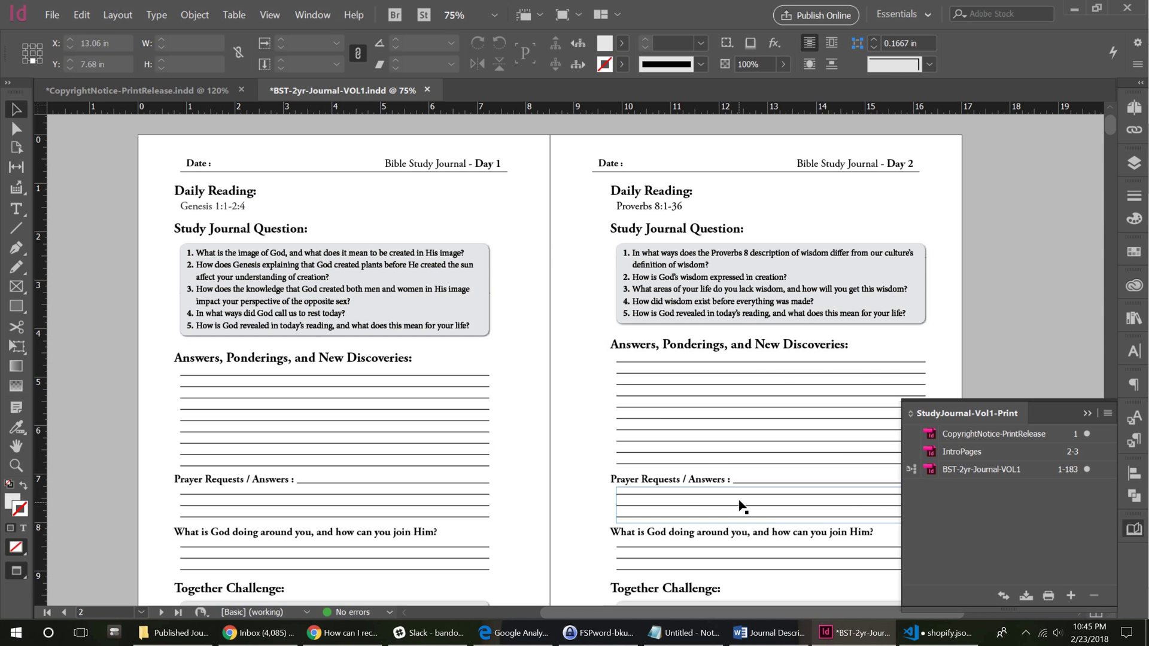
{"action": "left_click", "coordinate": [1092, 413]}
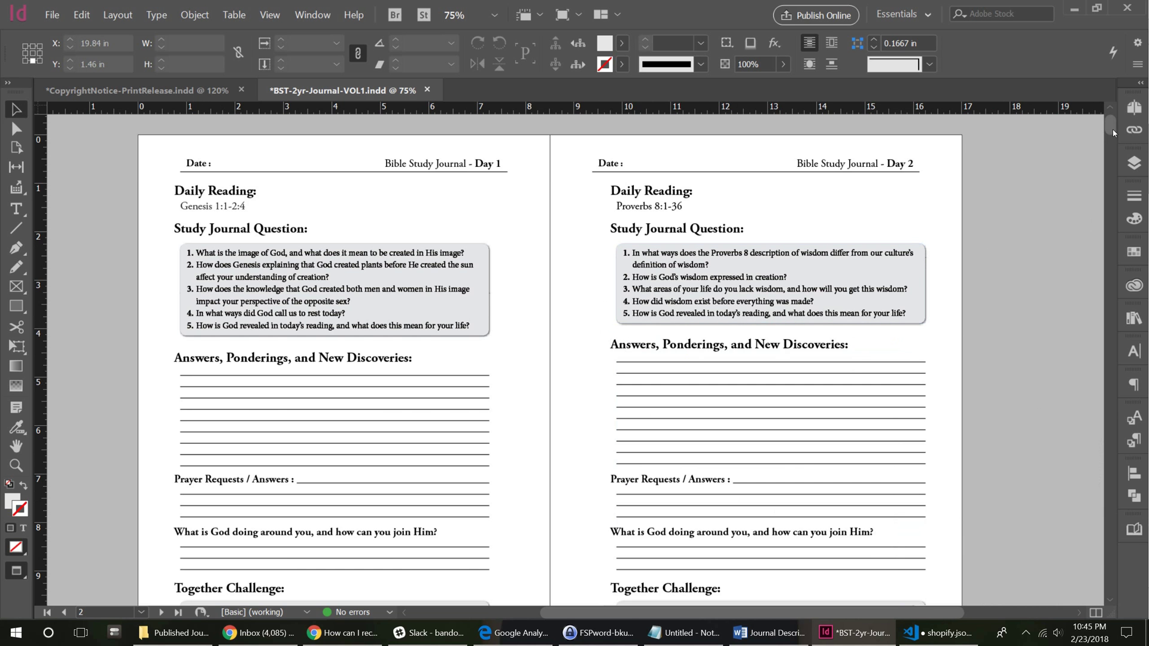
{"action": "mouse_move", "coordinate": [1112, 131]}
{"action": "left_mouse_down"}
{"action": "mouse_move", "coordinate": [1105, 187]}
{"action": "mouse_move", "coordinate": [1105, 129]}
{"action": "left_mouse_up"}
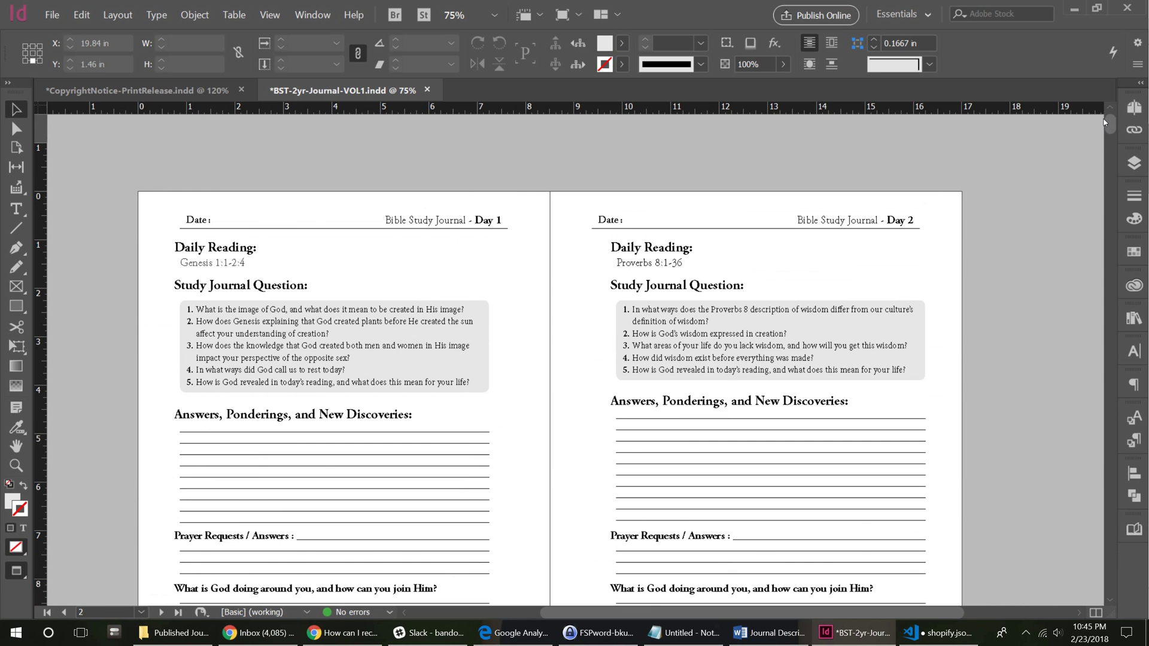
Step: Scroll through the Day 1–2 and Day 3–4 spreads to review the outward-shifted content
{"action": "scroll", "coordinate": [1017, 185], "scroll_direction": "down", "scroll_amount": 3}
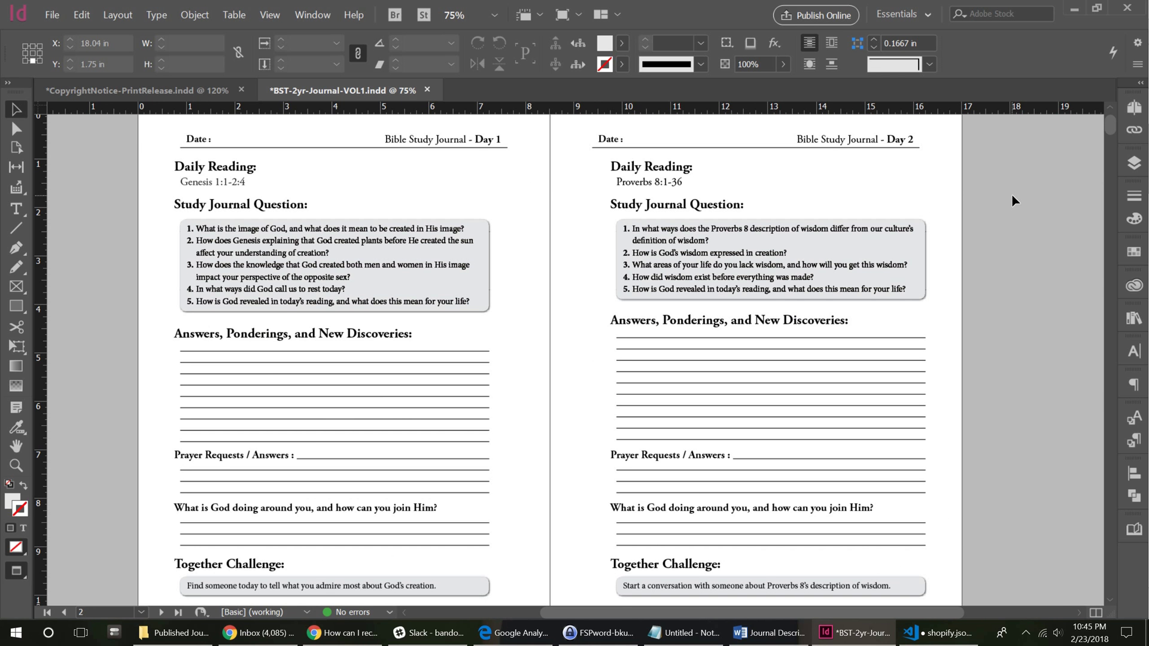
{"action": "scroll", "coordinate": [1012, 195], "scroll_direction": "up", "scroll_amount": 3}
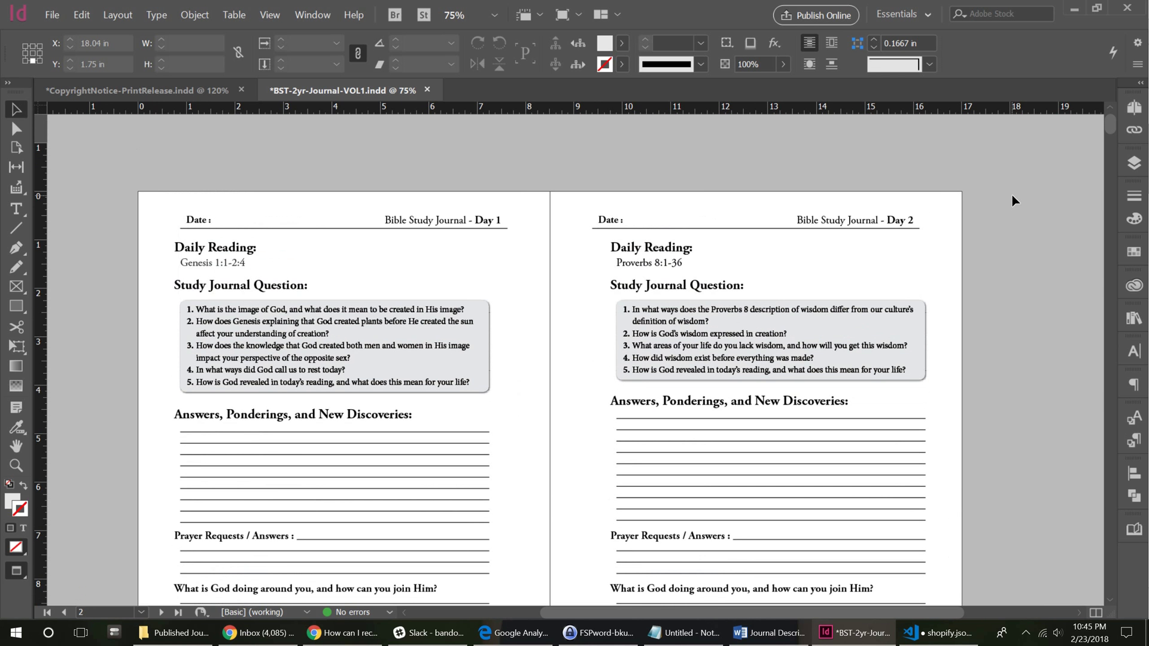
{"action": "scroll", "coordinate": [1011, 195], "scroll_direction": "down", "scroll_amount": 5}
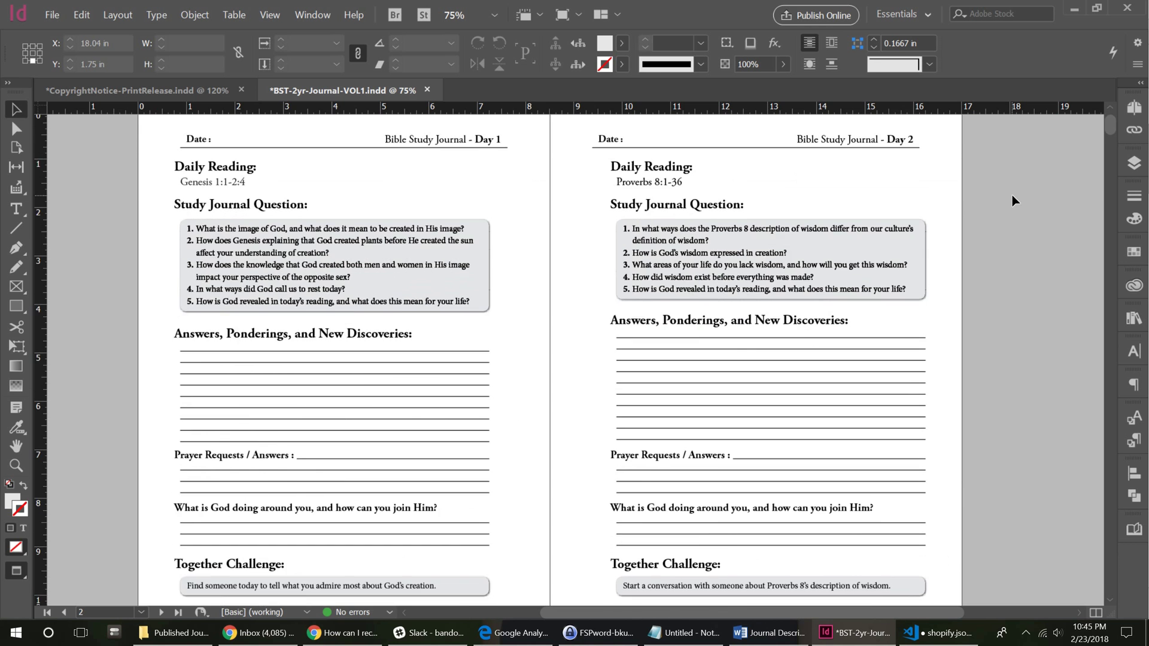
{"action": "scroll", "coordinate": [1011, 195], "scroll_direction": "up", "scroll_amount": 1}
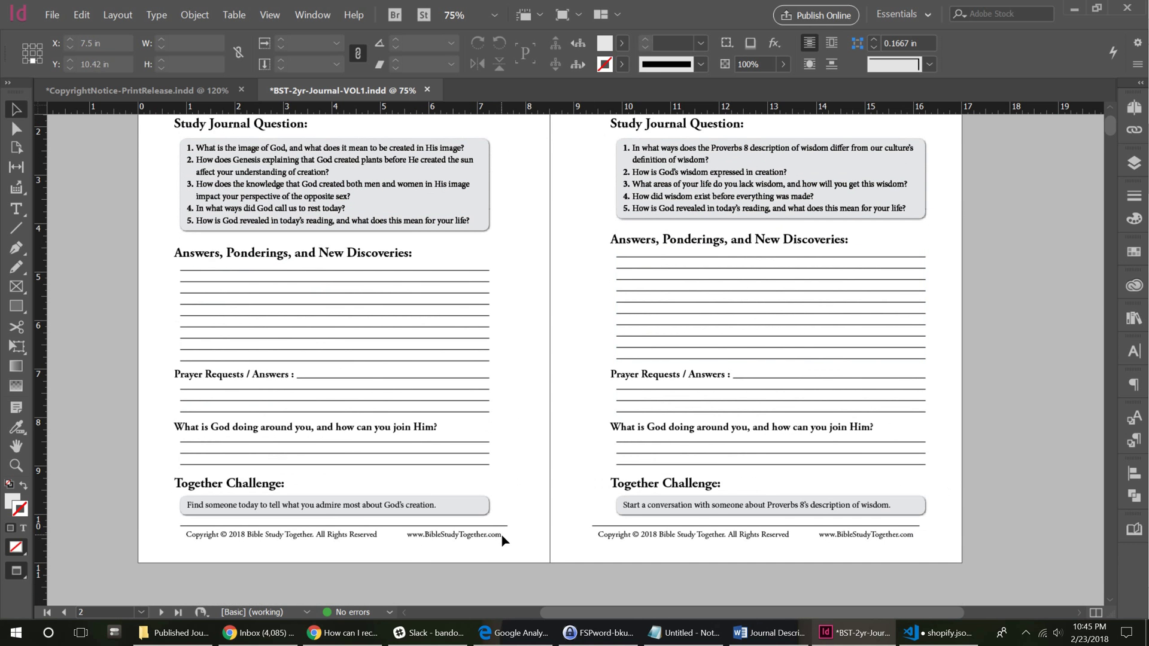
{"action": "scroll", "coordinate": [523, 511], "scroll_direction": "up", "scroll_amount": 3}
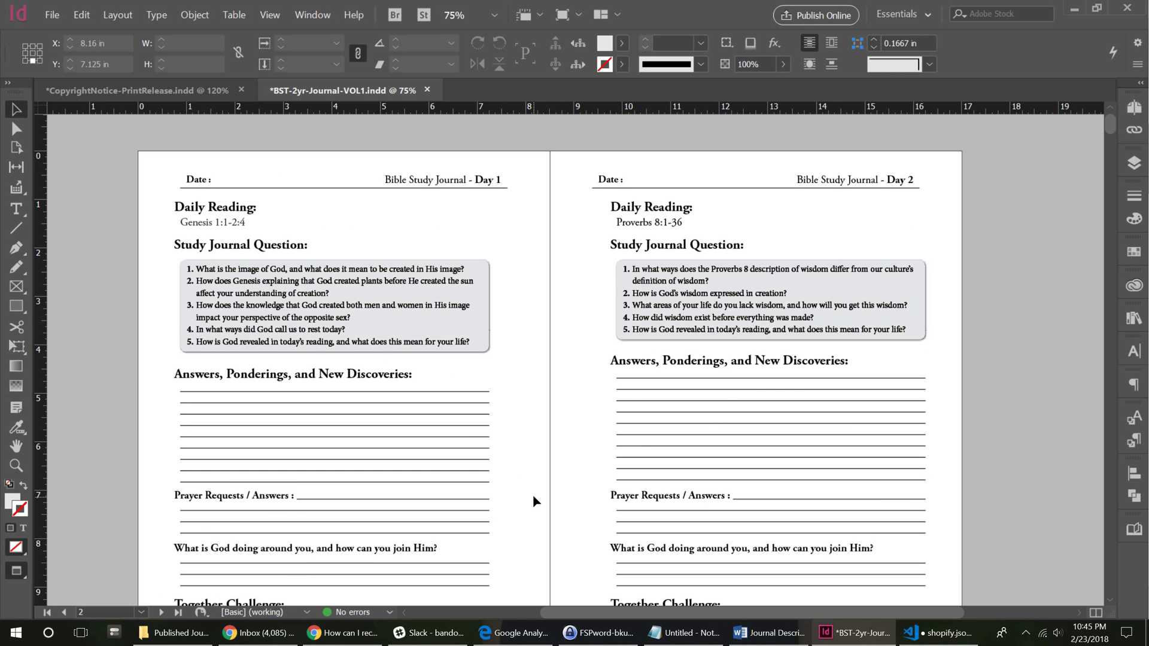
{"action": "scroll", "coordinate": [533, 490], "scroll_direction": "down", "scroll_amount": 10}
{"action": "scroll", "coordinate": [533, 480], "scroll_direction": "down", "scroll_amount": 1}
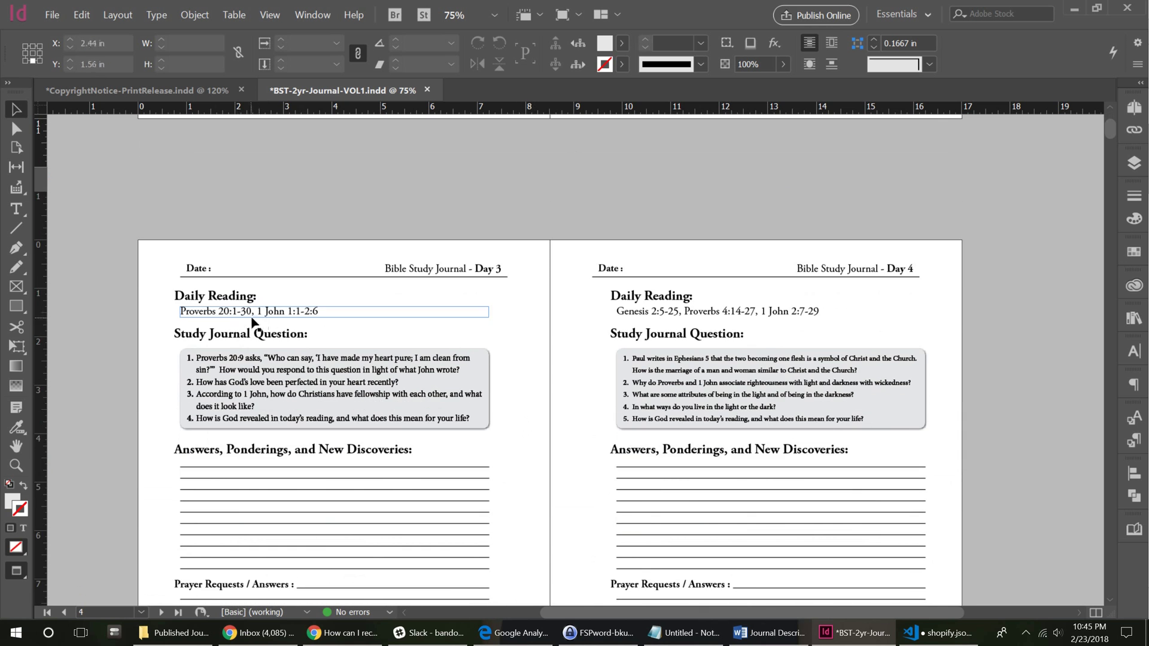
{"action": "scroll", "coordinate": [306, 368], "scroll_direction": "down", "scroll_amount": 2}
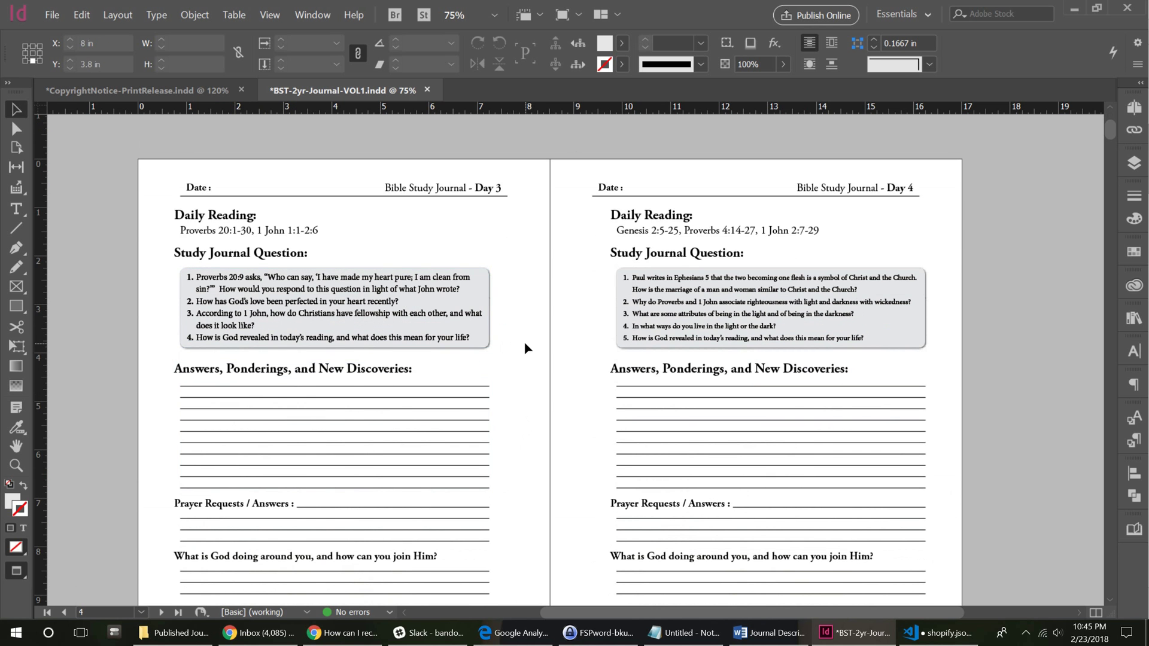
{"action": "scroll", "coordinate": [525, 349], "scroll_direction": "down", "scroll_amount": 6}
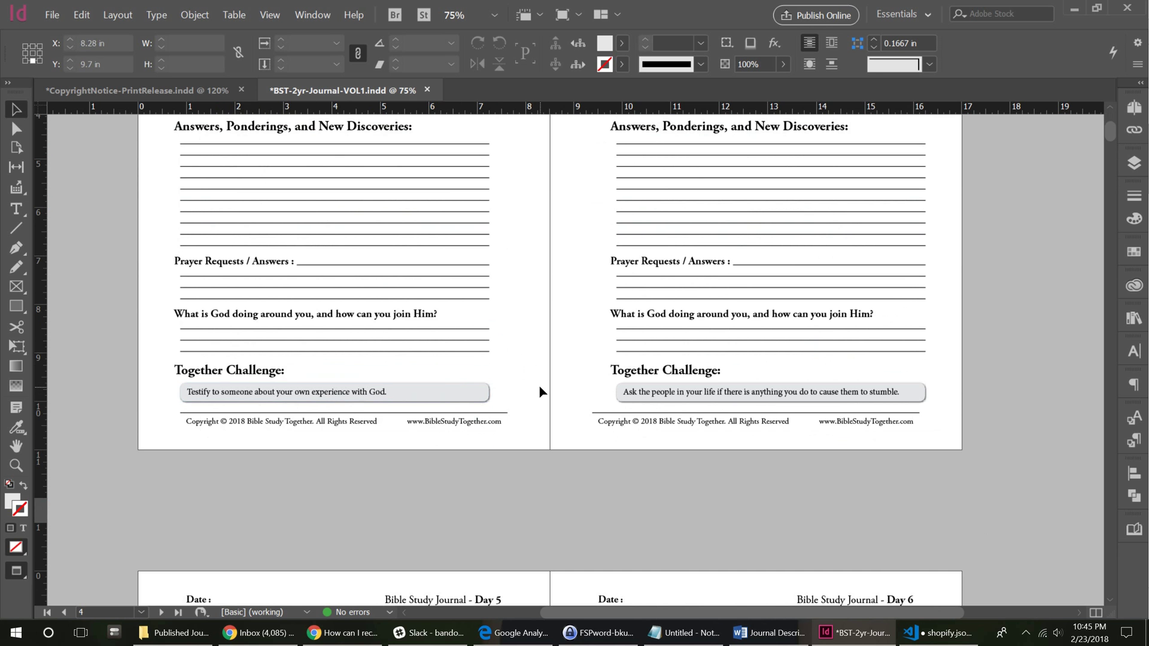
{"action": "scroll", "coordinate": [540, 392], "scroll_direction": "up", "scroll_amount": 5}
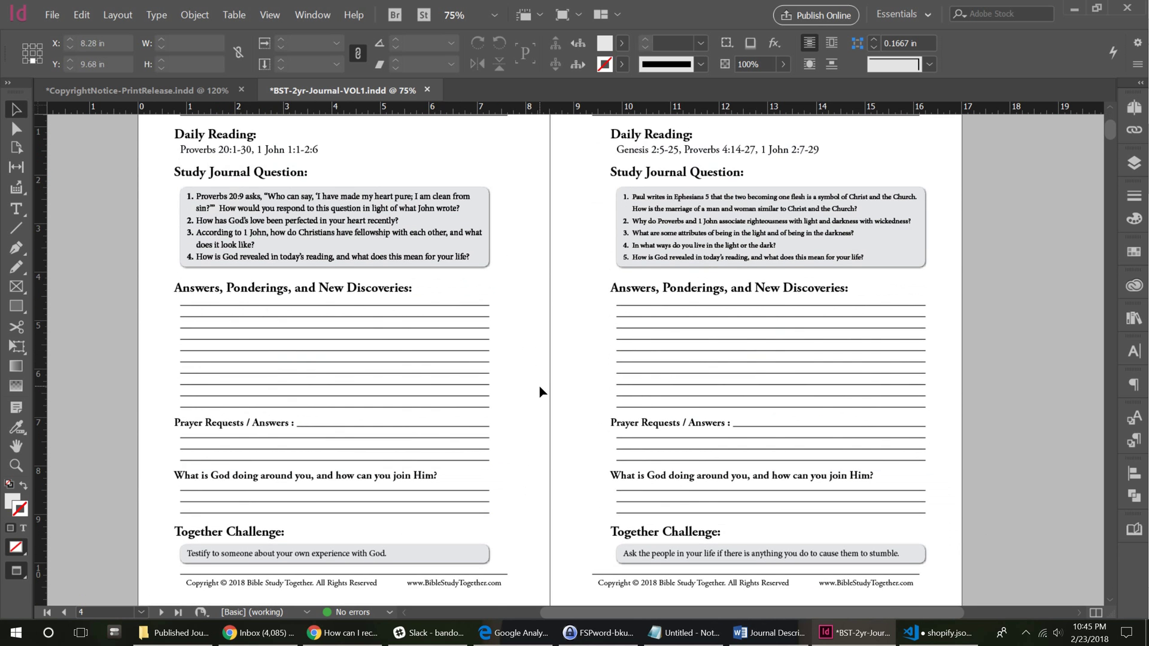
{"action": "scroll", "coordinate": [540, 392], "scroll_direction": "up", "scroll_amount": 1}
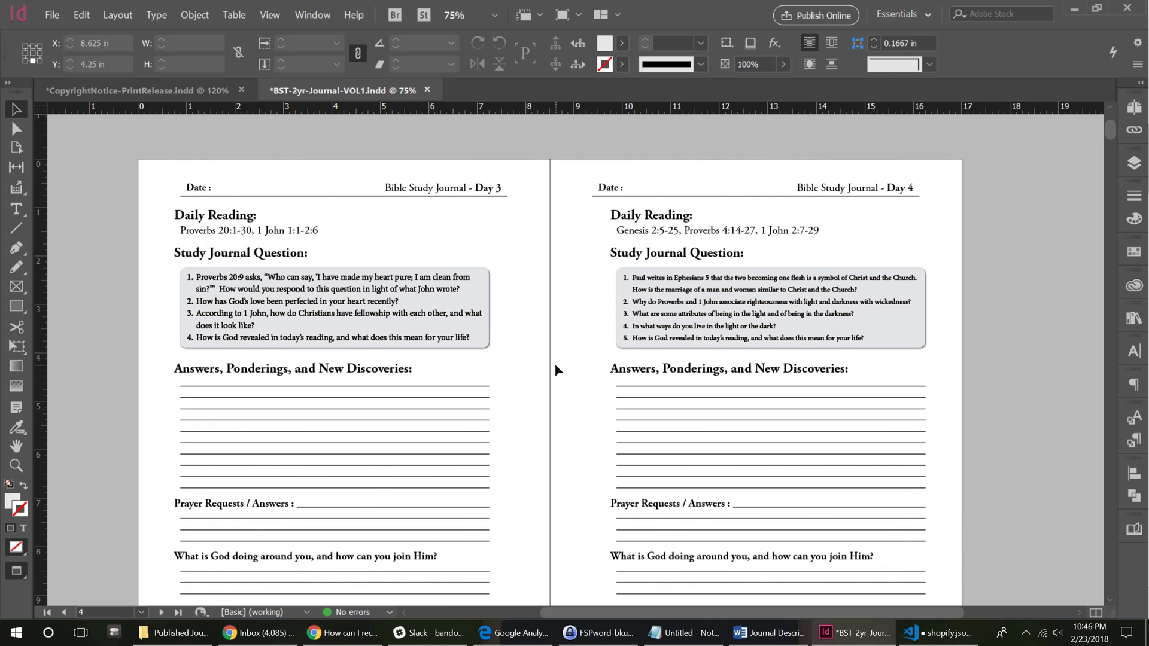
{"action": "scroll", "coordinate": [555, 365], "scroll_direction": "down", "scroll_amount": 3}
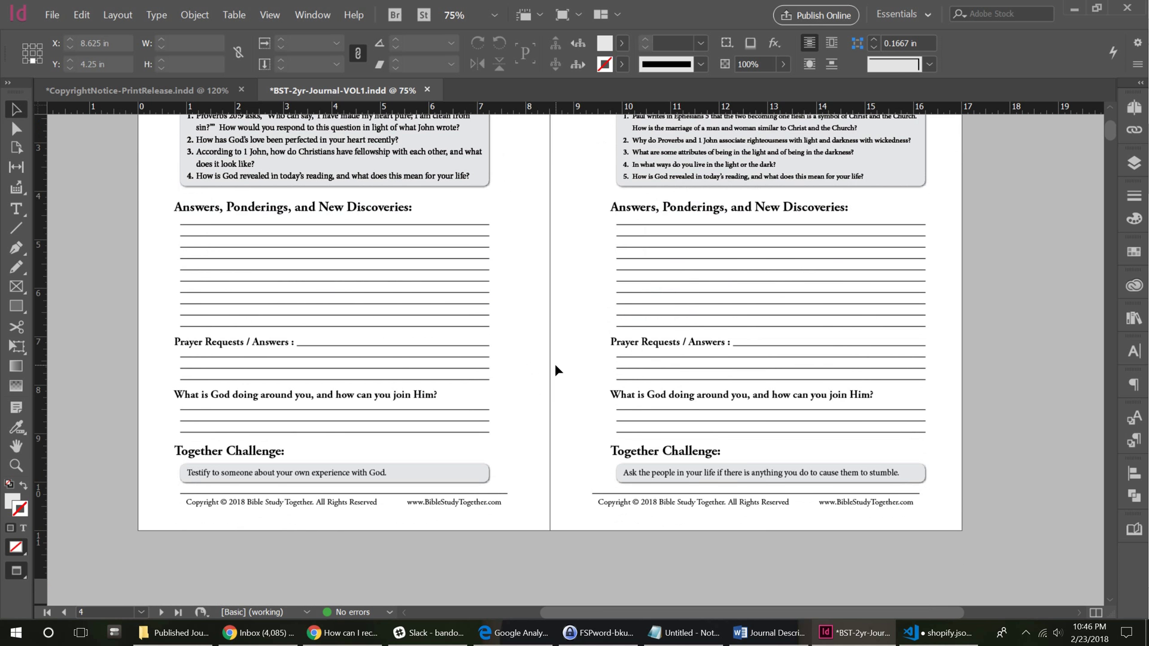